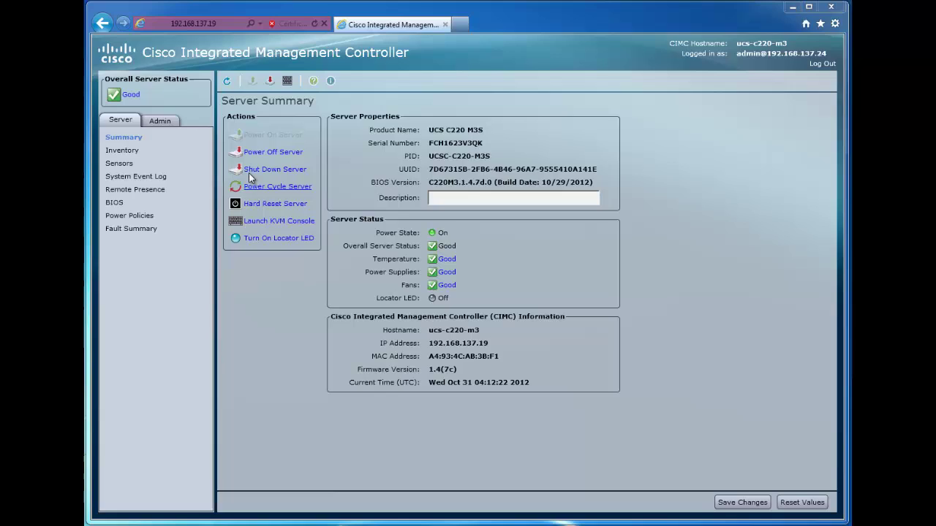
Show the FlexFlash-0 controller details from the inventory's Storage Adapters list
{"action": "left_click", "coordinate": [139, 150]}
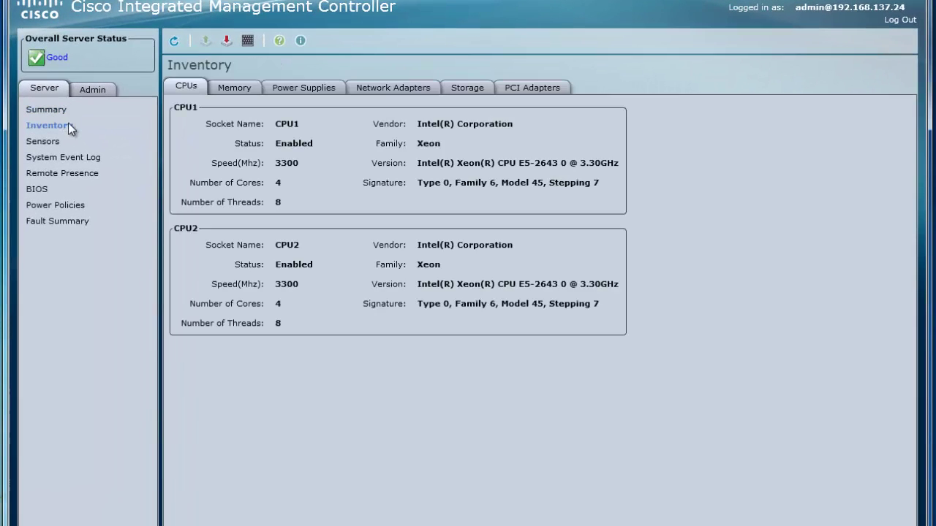
{"action": "left_click", "coordinate": [470, 89]}
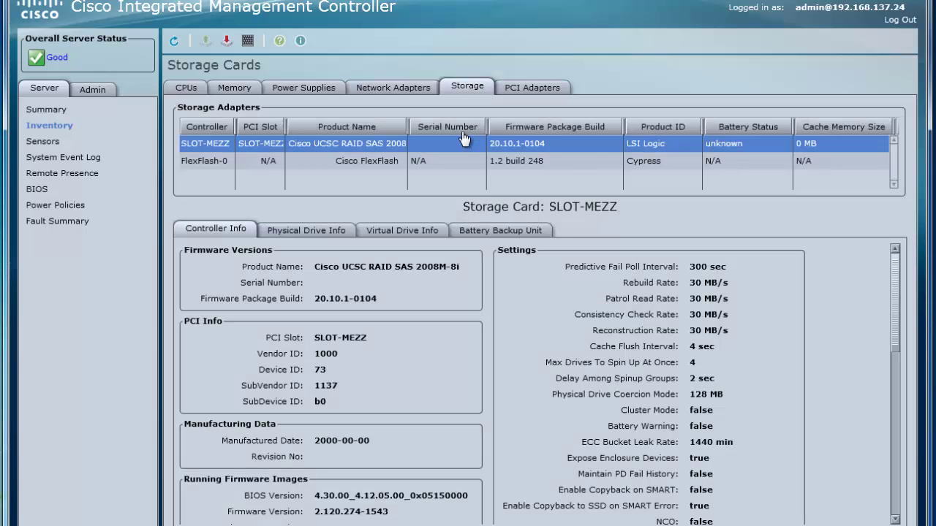
{"action": "left_click", "coordinate": [419, 160]}
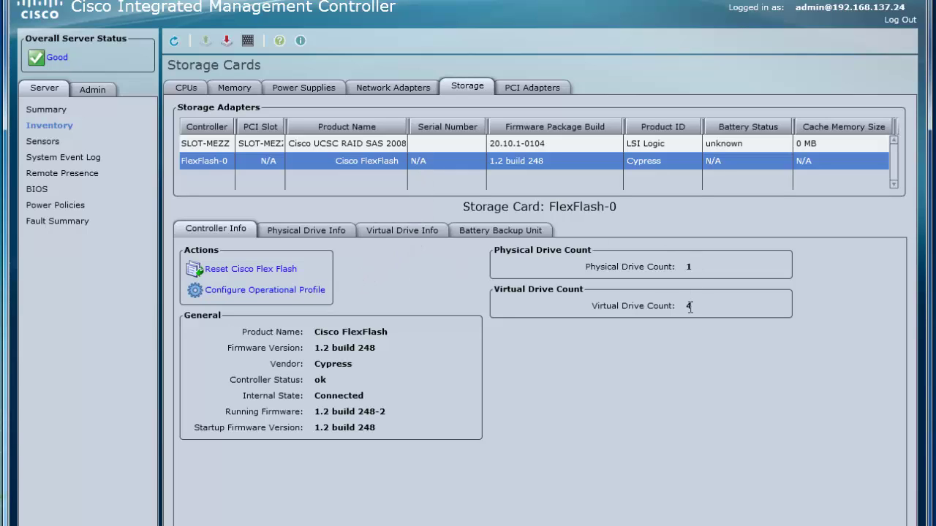
{"action": "left_click", "coordinate": [299, 291]}
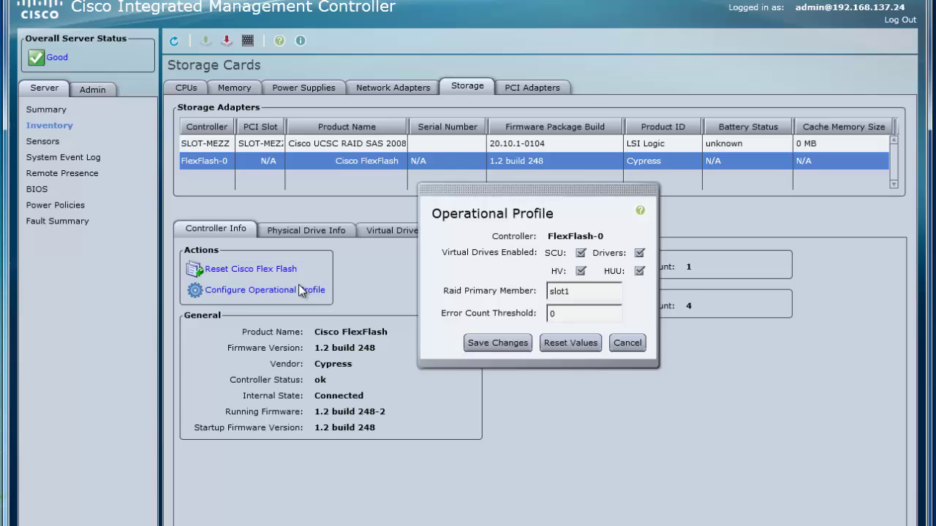
{"action": "left_click", "coordinate": [628, 344]}
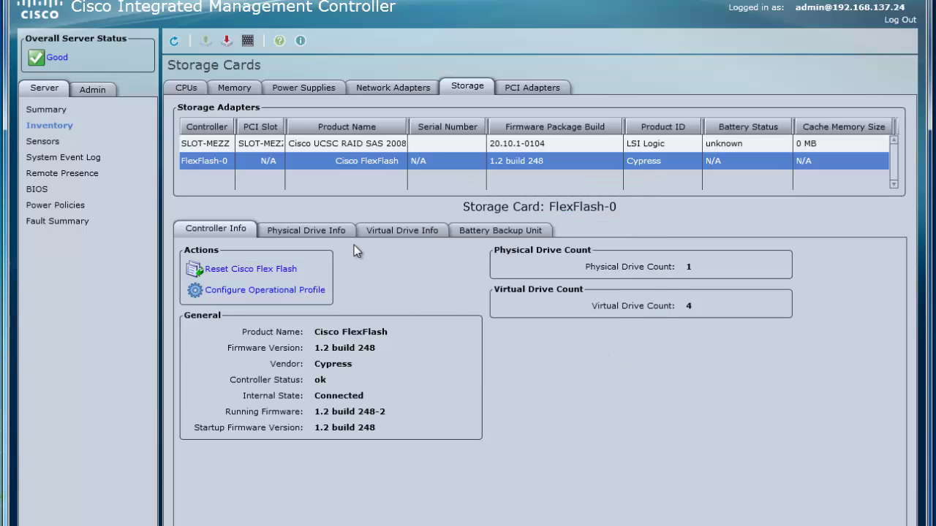
{"action": "left_click", "coordinate": [313, 223]}
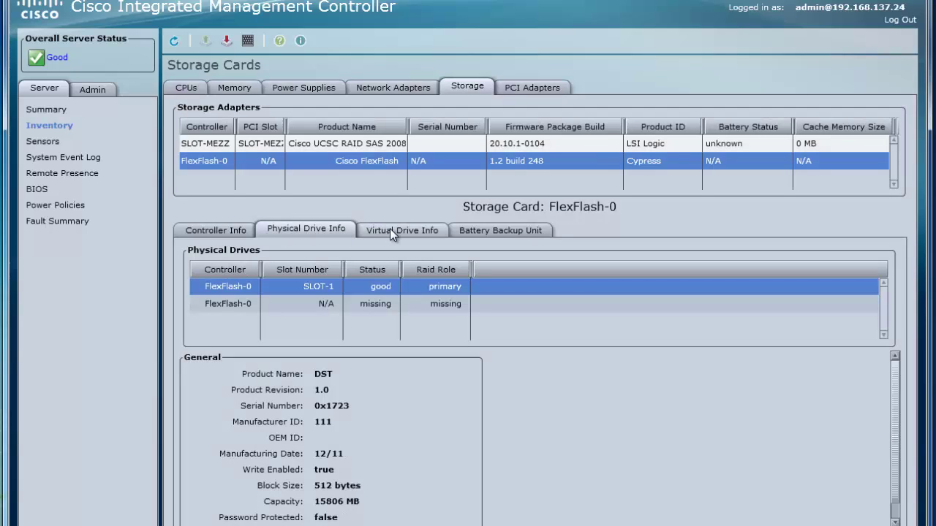
{"action": "left_click", "coordinate": [390, 229]}
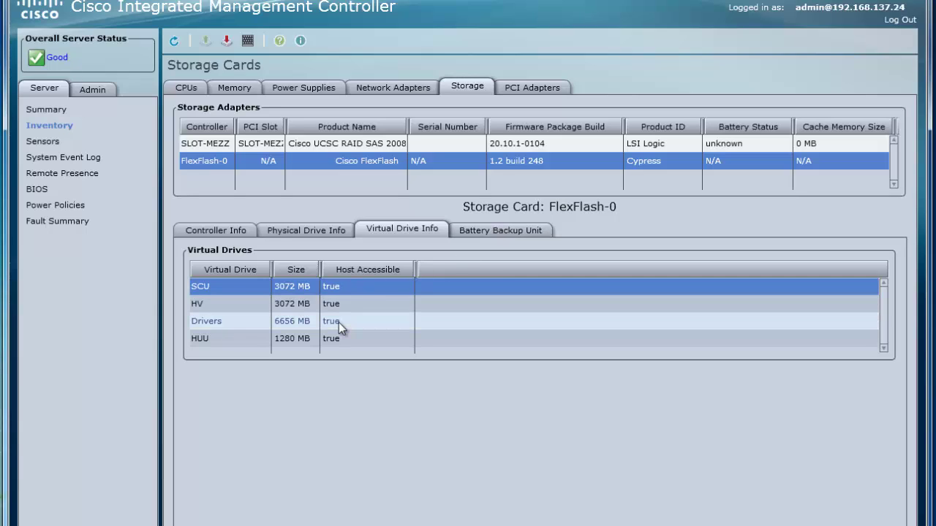
{"action": "left_click", "coordinate": [480, 232]}
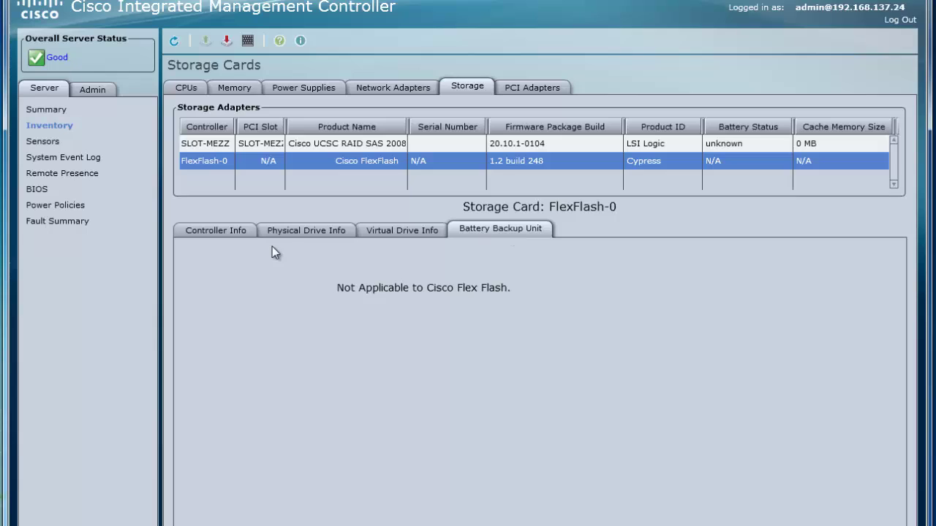
{"action": "left_click", "coordinate": [220, 229]}
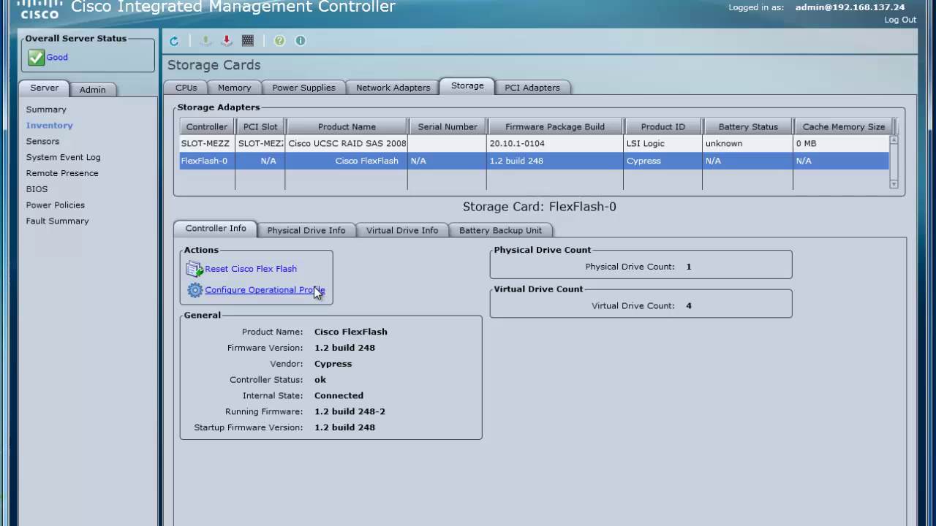
Set the BIOS boot override priority to SCU and apply it
{"action": "left_click", "coordinate": [38, 190]}
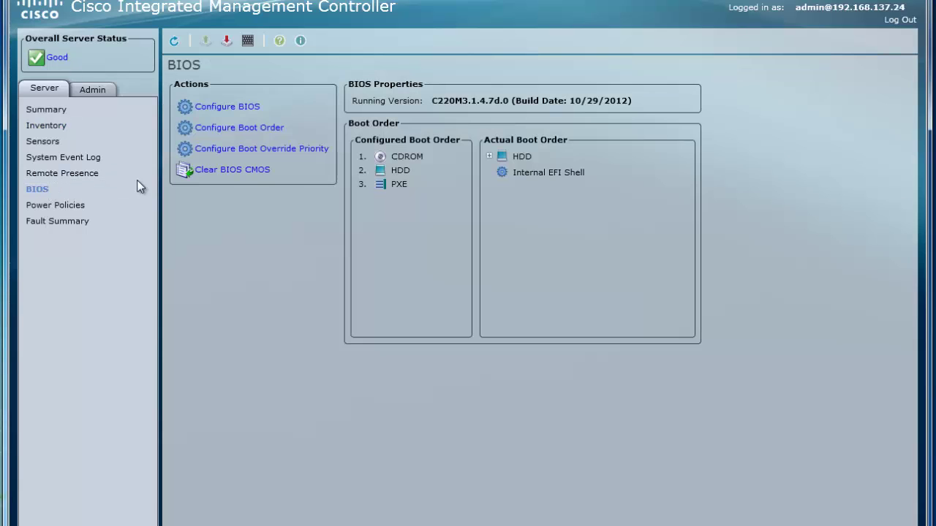
{"action": "left_click", "coordinate": [219, 146]}
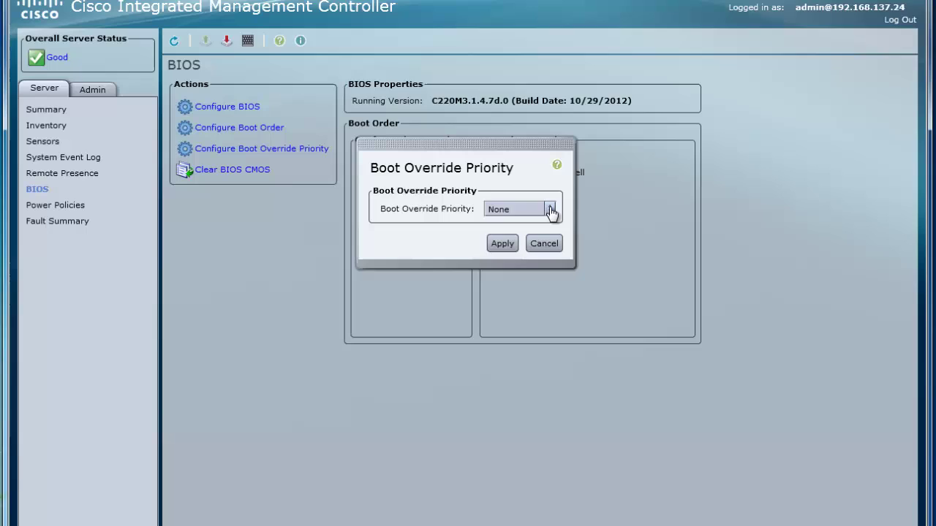
{"action": "left_click", "coordinate": [551, 210]}
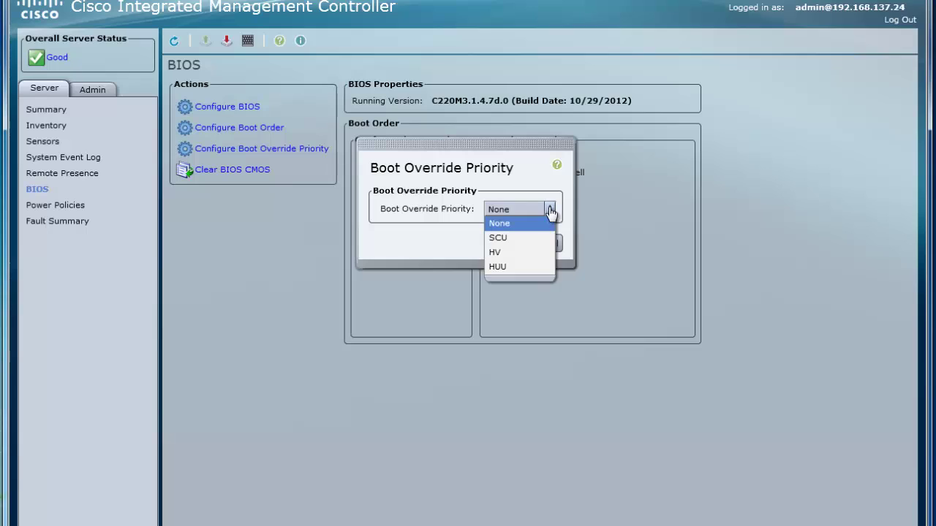
{"action": "left_click", "coordinate": [509, 236]}
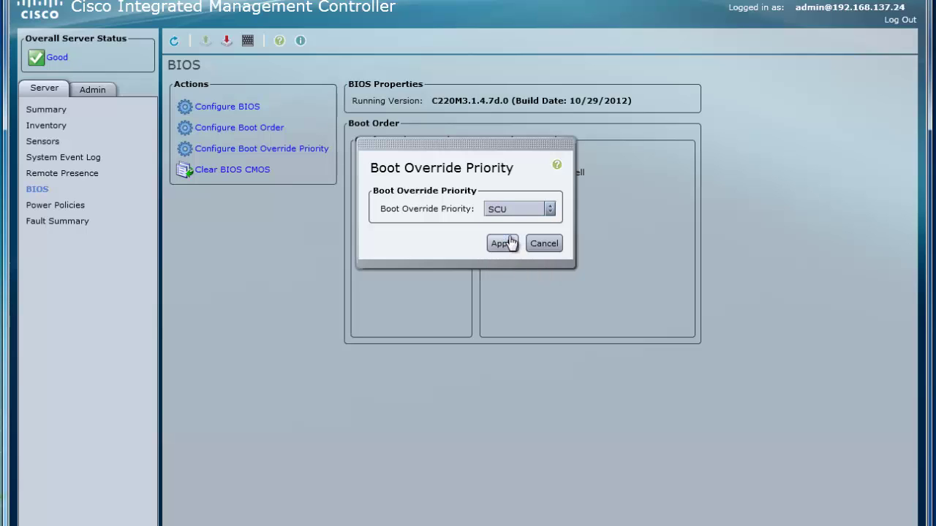
{"action": "left_click", "coordinate": [504, 242]}
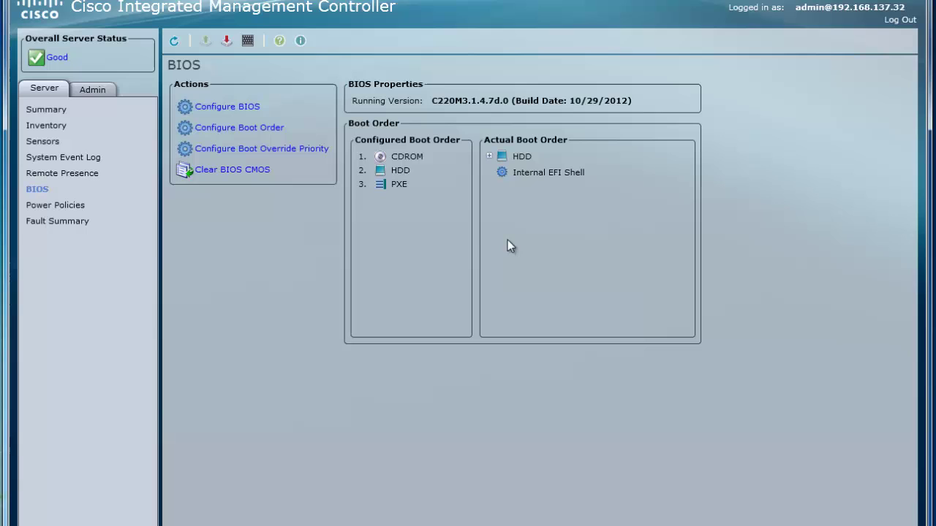
Power-cycle the server from the Summary page and confirm
{"action": "left_click", "coordinate": [62, 109]}
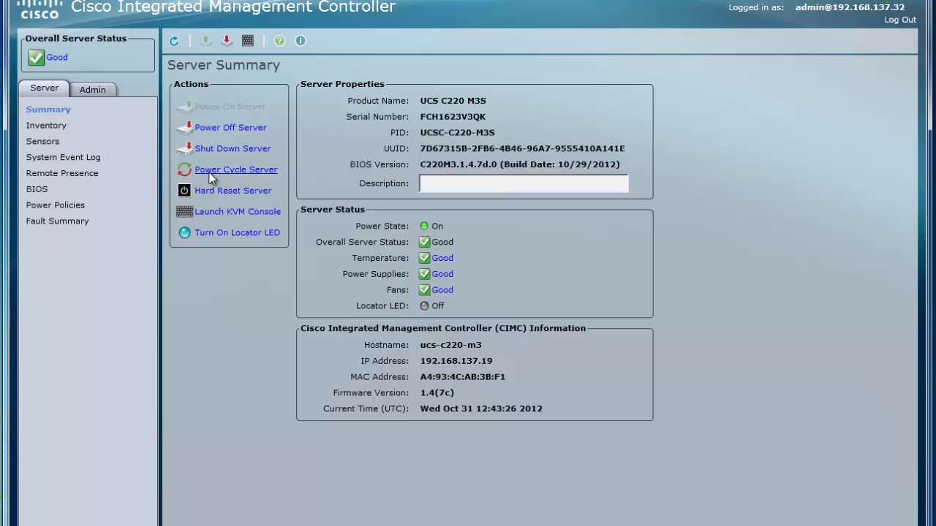
{"action": "left_click", "coordinate": [209, 172]}
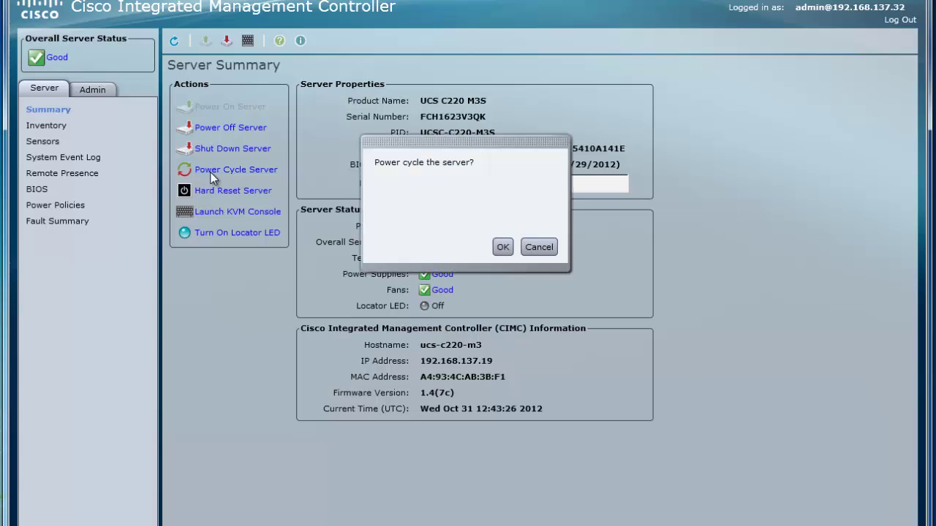
{"action": "left_click", "coordinate": [502, 248]}
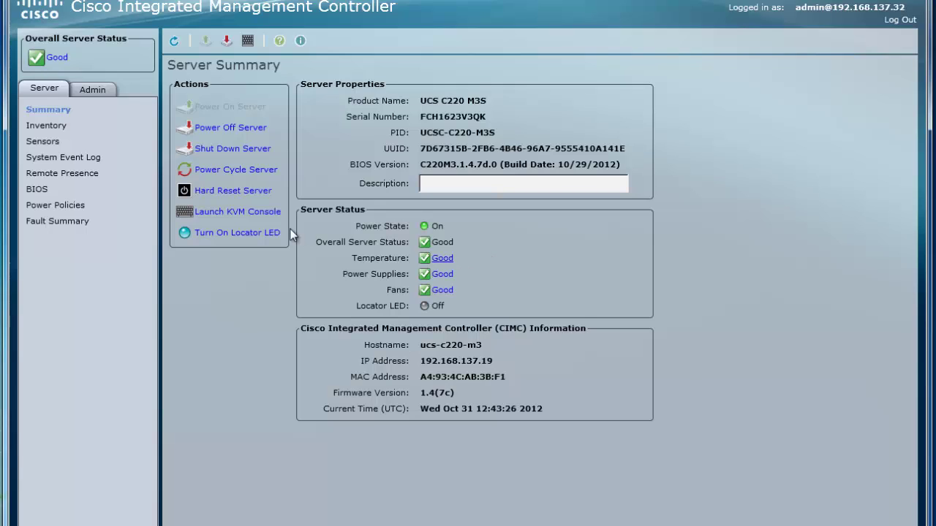
Launch the KVM console and follow the boot into the SCU license agreement
{"action": "left_click", "coordinate": [248, 213]}
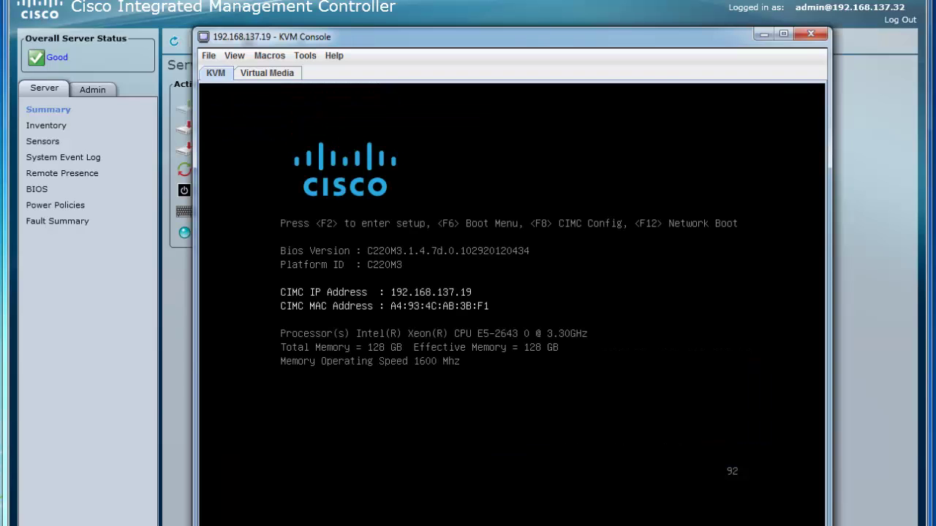
{"action": "left_click", "coordinate": [283, 77]}
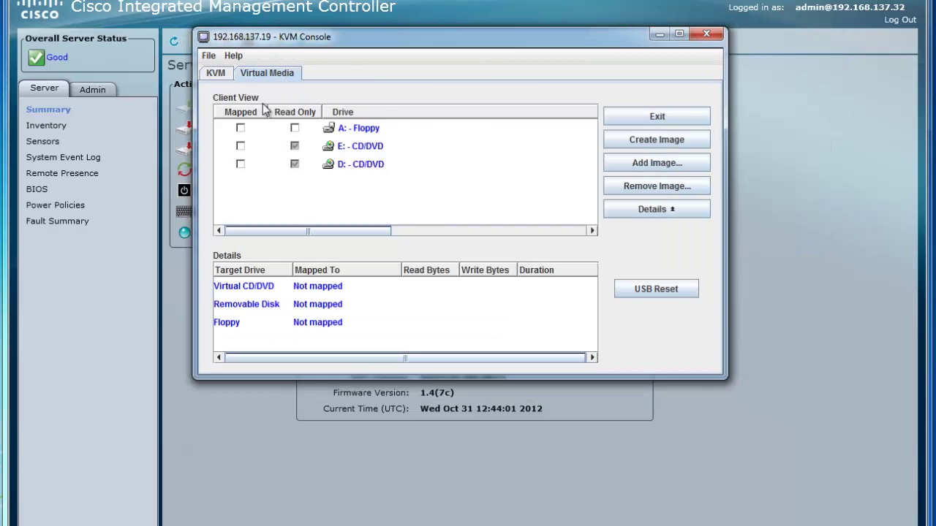
{"action": "left_click", "coordinate": [224, 77]}
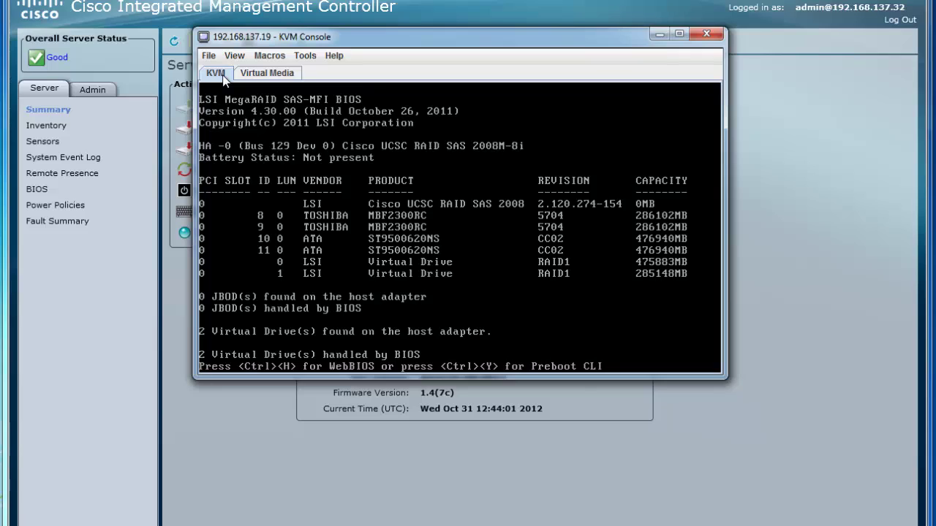
{"action": "key", "text": "ctrl+h"}
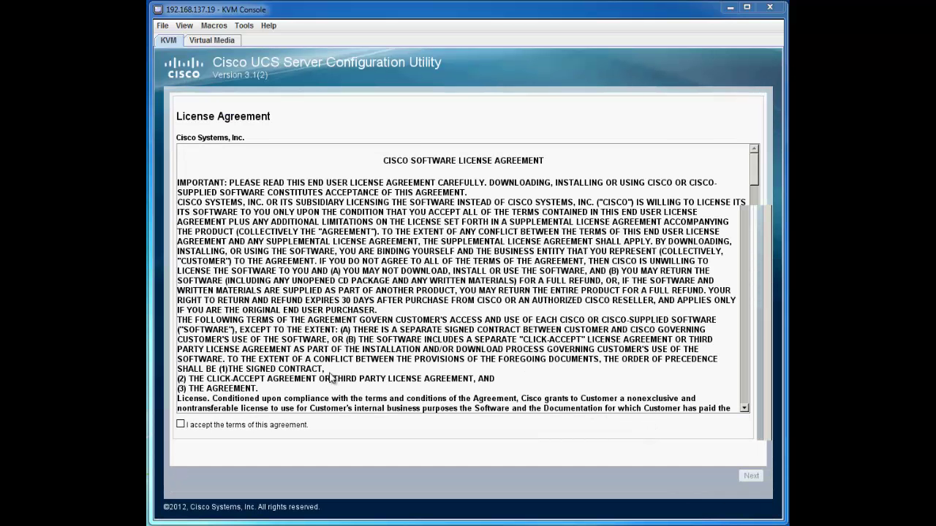
Accept the SCU license agreement and bring up the Flex Flash Software Update dialog
{"action": "left_click", "coordinate": [181, 425]}
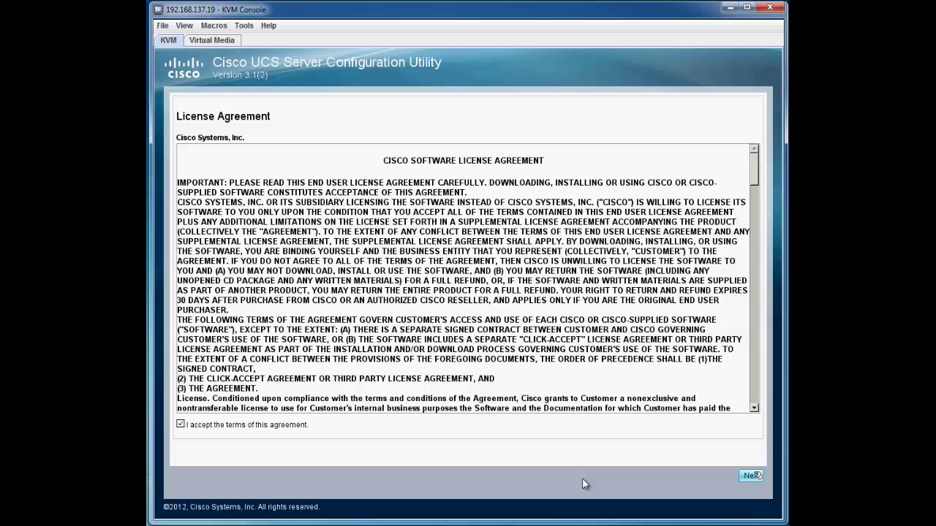
{"action": "left_click", "coordinate": [755, 476]}
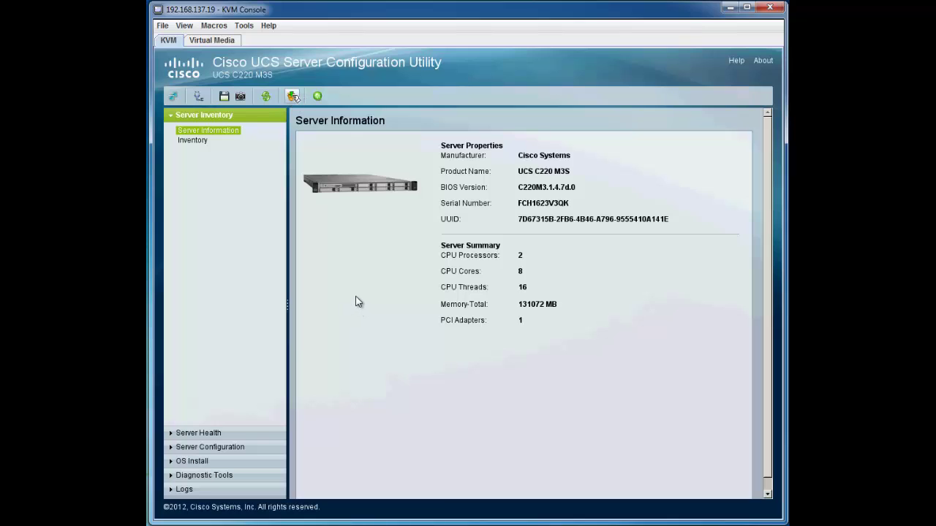
{"action": "left_click", "coordinate": [292, 96]}
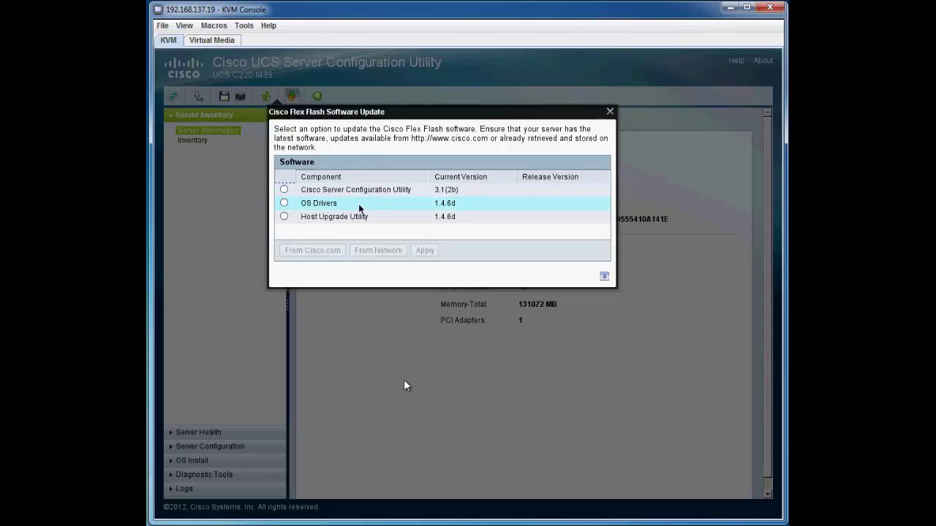
Fetch the Host Upgrade Utility from Cisco.com over a direct connection, entering the Cisco.com user name and password
{"action": "left_click", "coordinate": [352, 390]}
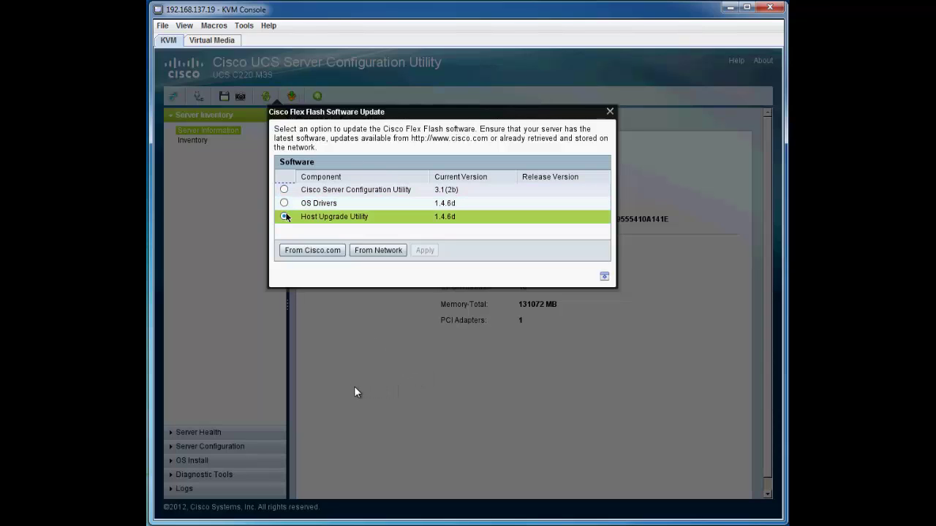
{"action": "left_click", "coordinate": [398, 445]}
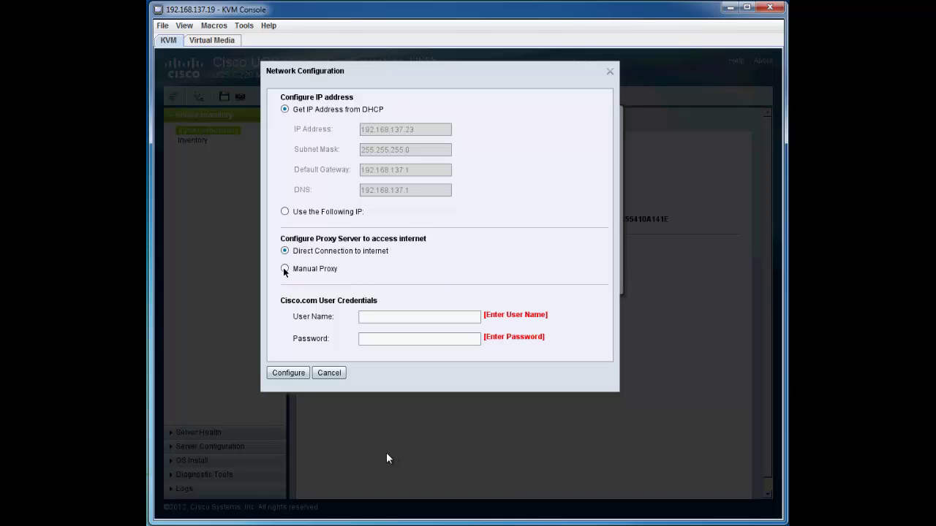
{"action": "left_click", "coordinate": [285, 269]}
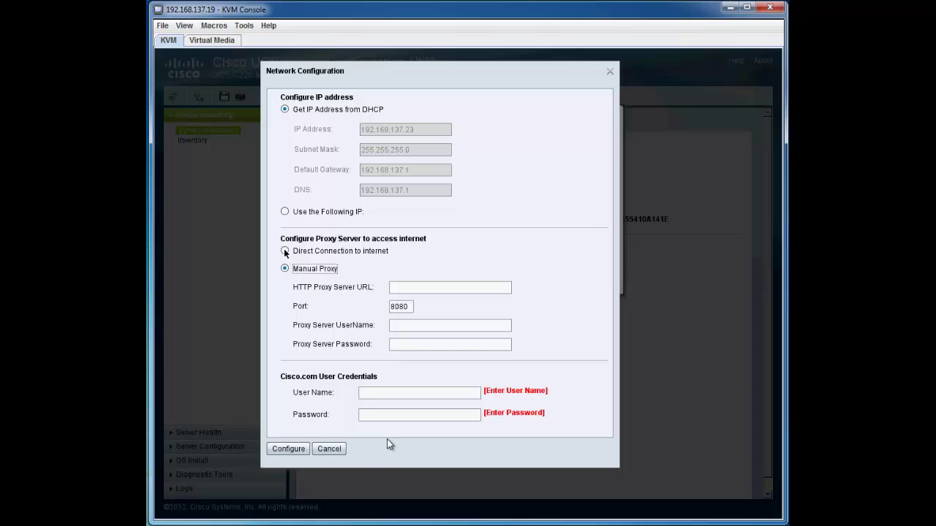
{"action": "left_click", "coordinate": [285, 252]}
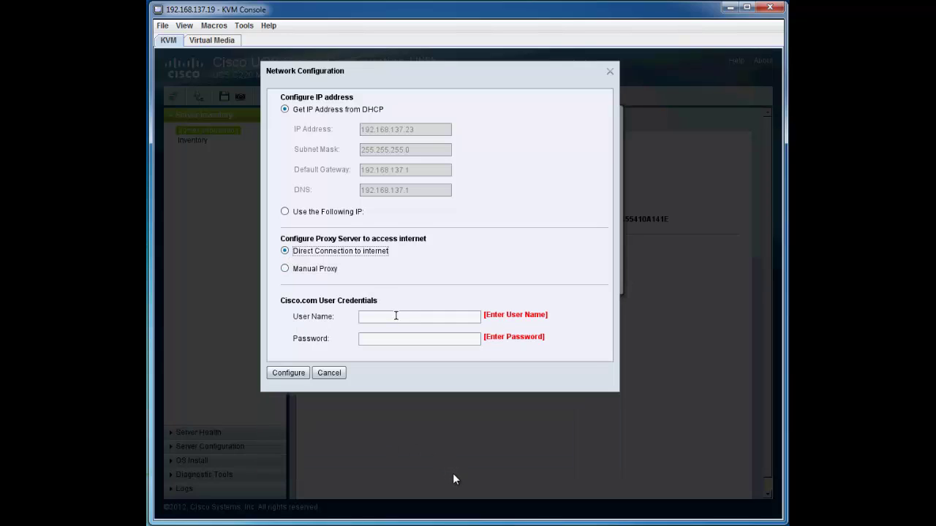
{"action": "left_click", "coordinate": [396, 316]}
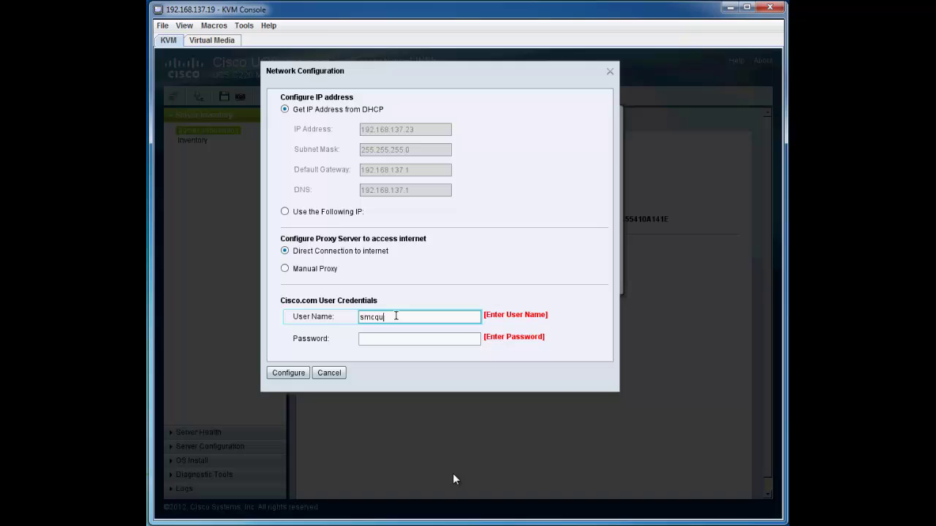
{"action": "key", "text": "Tab"}
{"action": "type", "text": "*"}
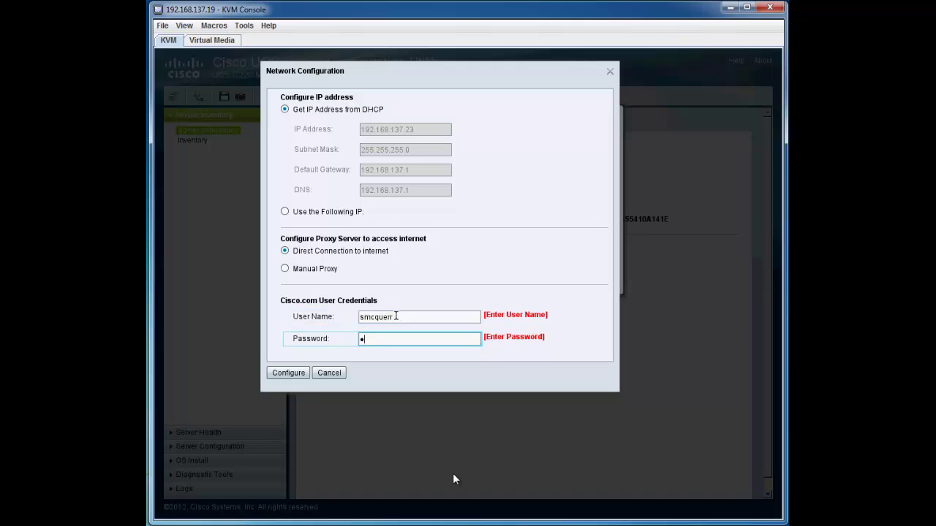
{"action": "type", "text": "***********"}
{"action": "left_click", "coordinate": [305, 373]}
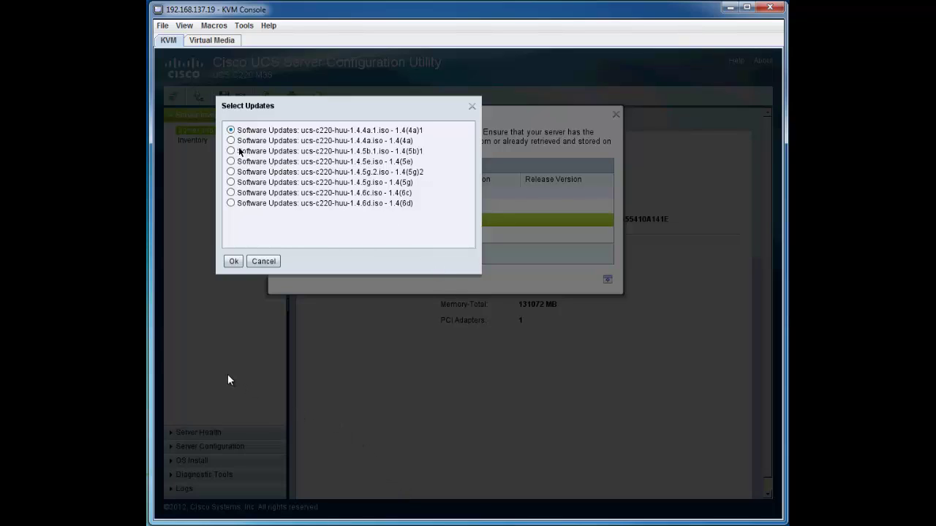
Install Host Upgrade Utility release 1.4(6c) and dismiss the completion message
{"action": "left_click", "coordinate": [231, 193]}
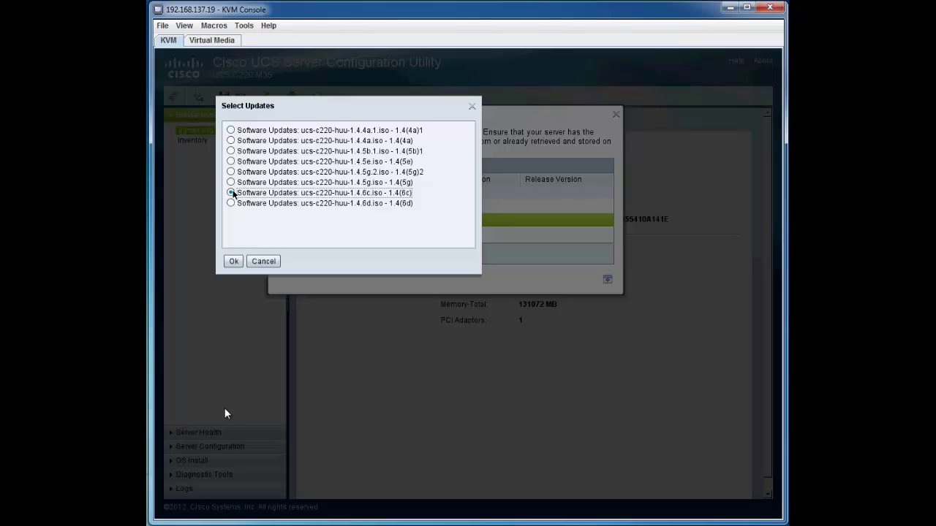
{"action": "left_click", "coordinate": [234, 261]}
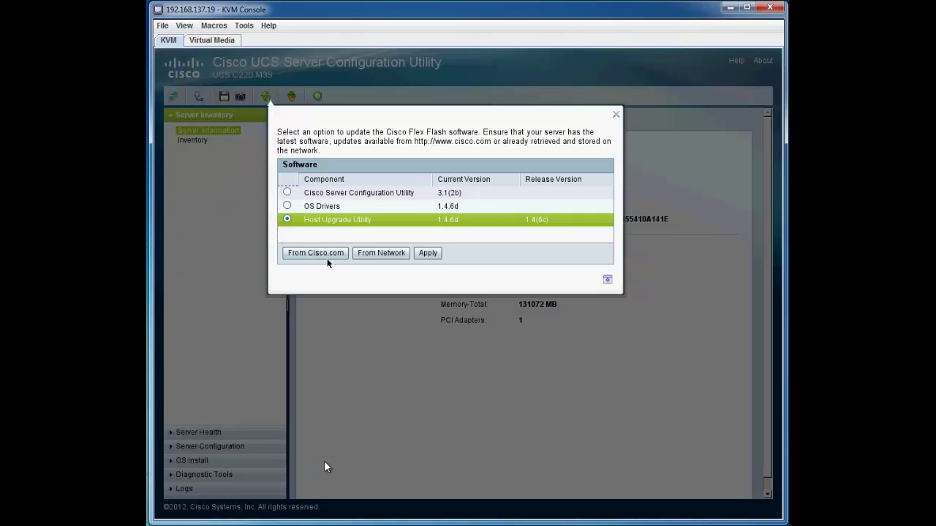
{"action": "left_click", "coordinate": [427, 253]}
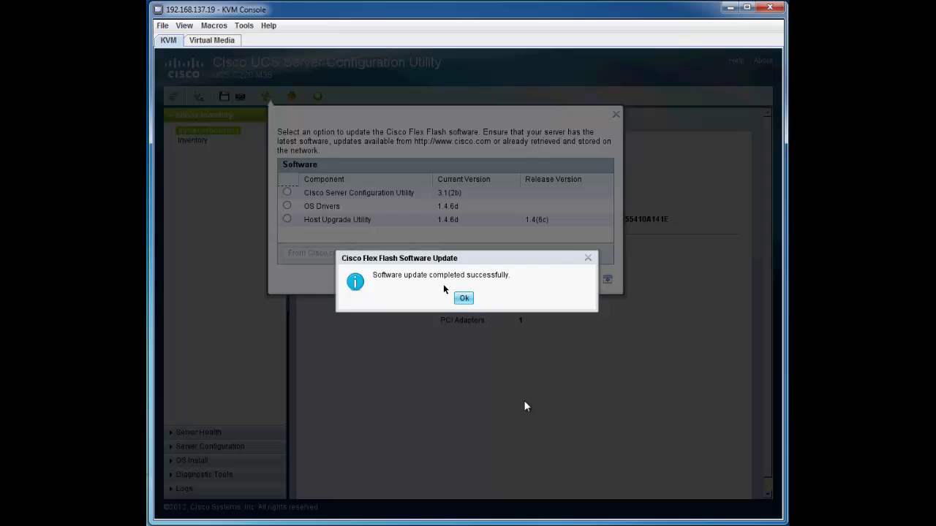
{"action": "left_click", "coordinate": [468, 299]}
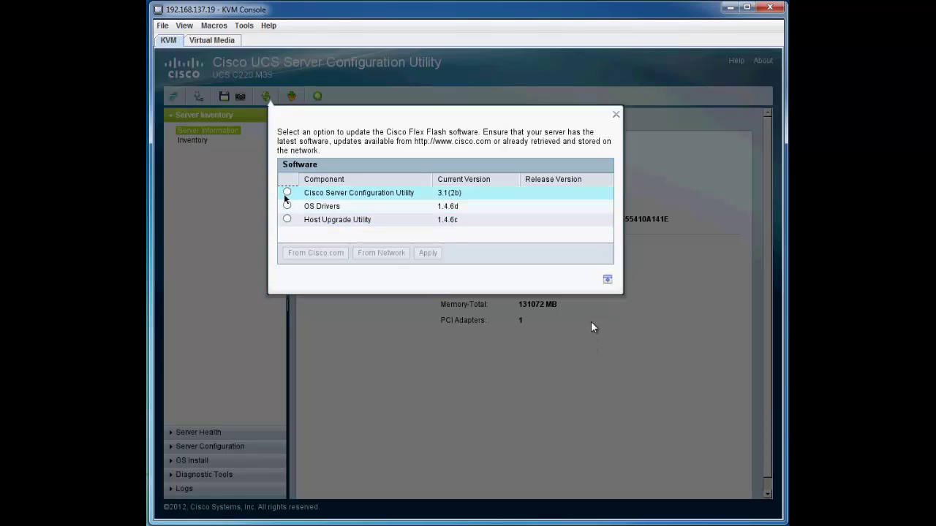
Update the SCU with ucs-cxx-scu-3.1.2b.iso from the //192.168.137.32/test network share
{"action": "left_click", "coordinate": [287, 194]}
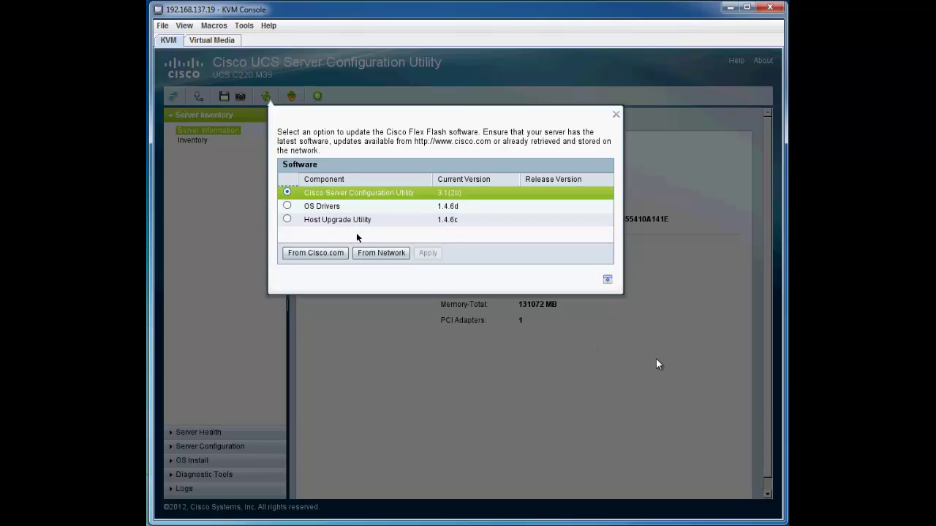
{"action": "left_click", "coordinate": [381, 253]}
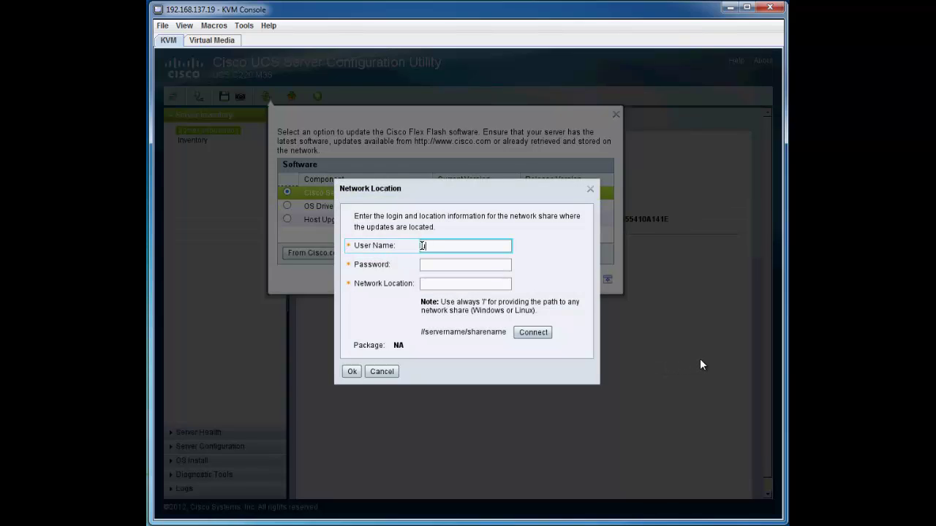
{"action": "key", "text": "Tab"}
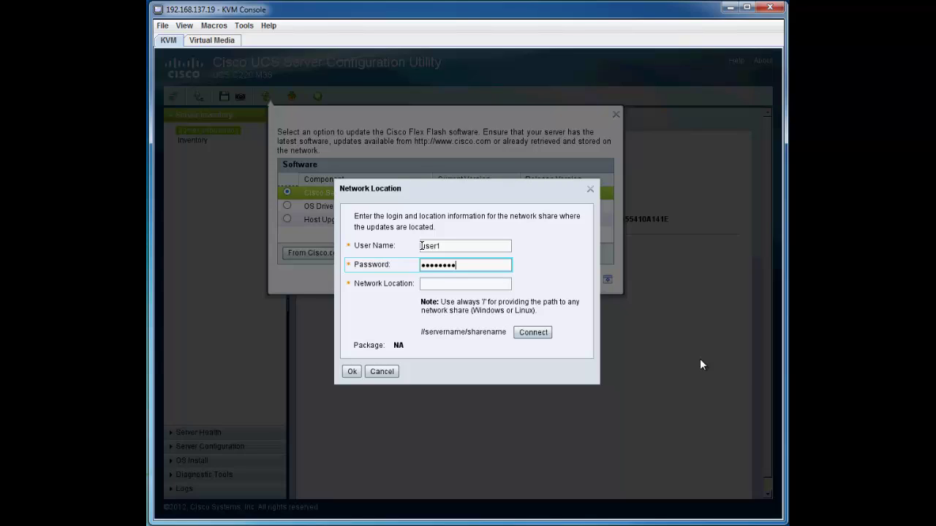
{"action": "key", "text": "Tab"}
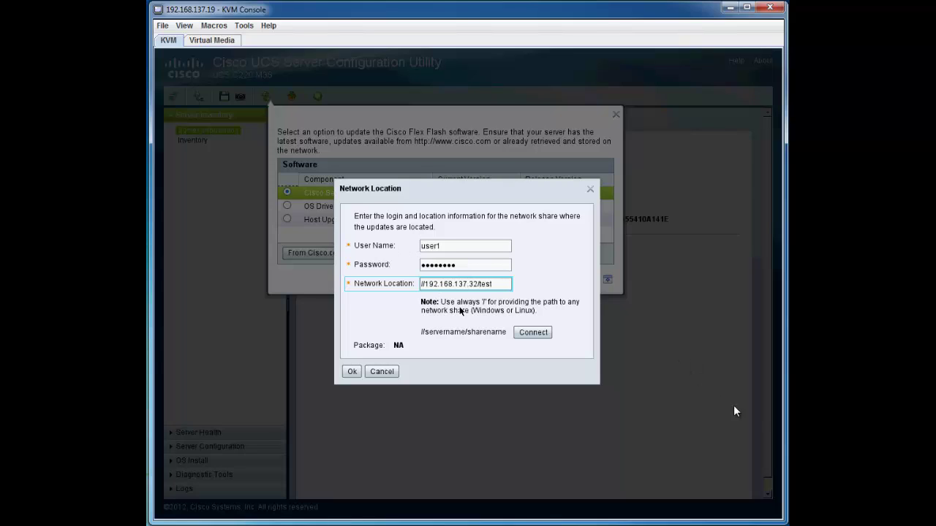
{"action": "left_click", "coordinate": [524, 333]}
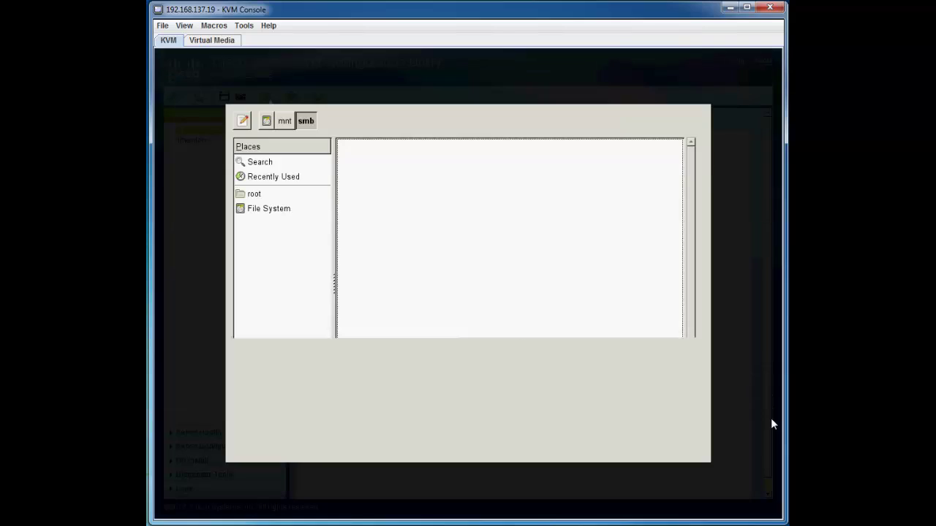
{"action": "left_click", "coordinate": [410, 162]}
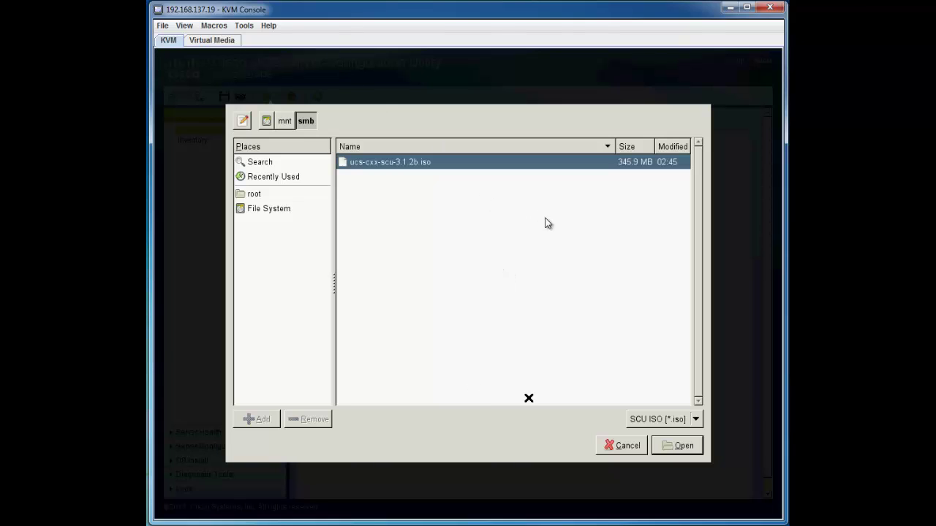
{"action": "left_click", "coordinate": [670, 447]}
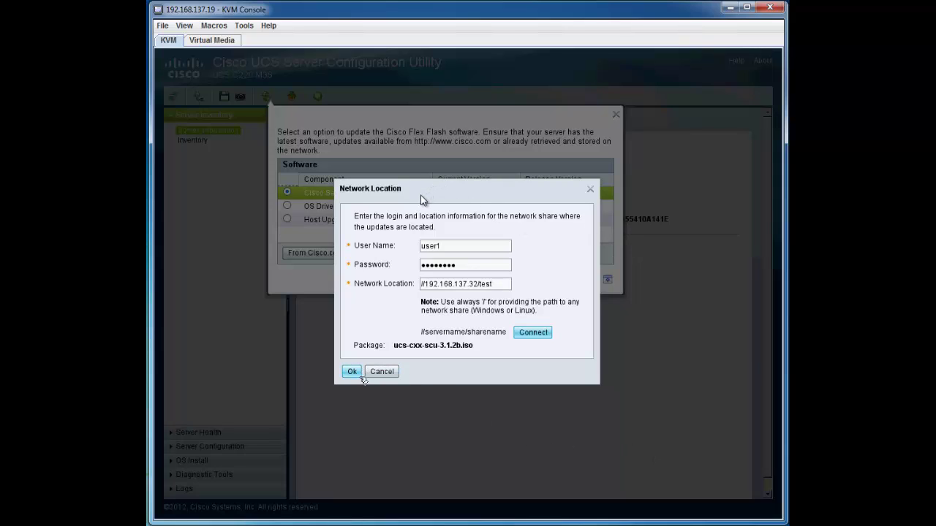
{"action": "left_click", "coordinate": [357, 375]}
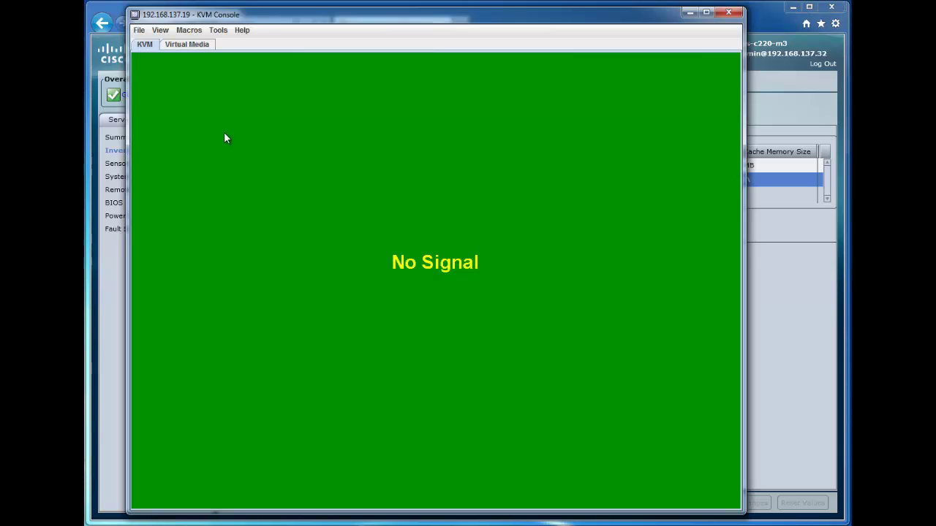
Add and map ucs-cxx-scu-3.1.2b.iso under KVM Virtual Media, then return to the CIMC storage page
{"action": "left_click", "coordinate": [188, 45]}
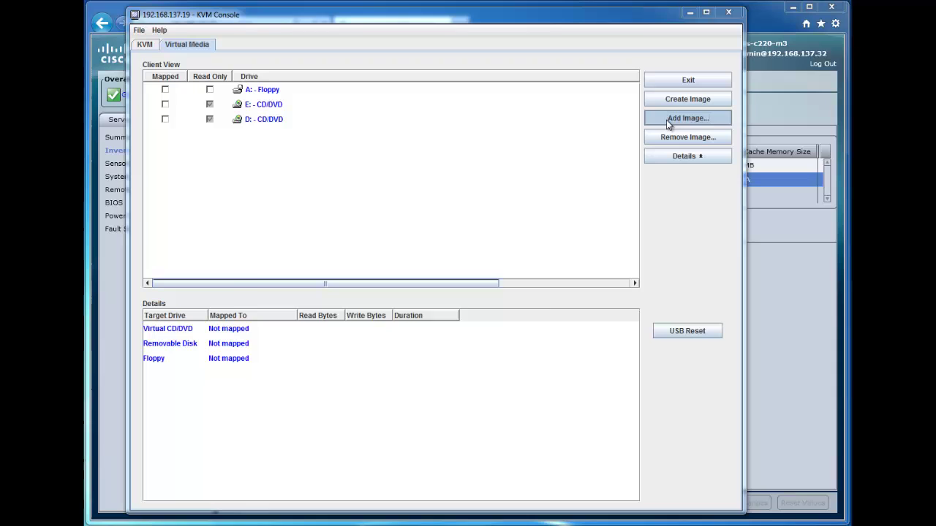
{"action": "left_click", "coordinate": [669, 121]}
{"action": "left_click", "coordinate": [428, 234]}
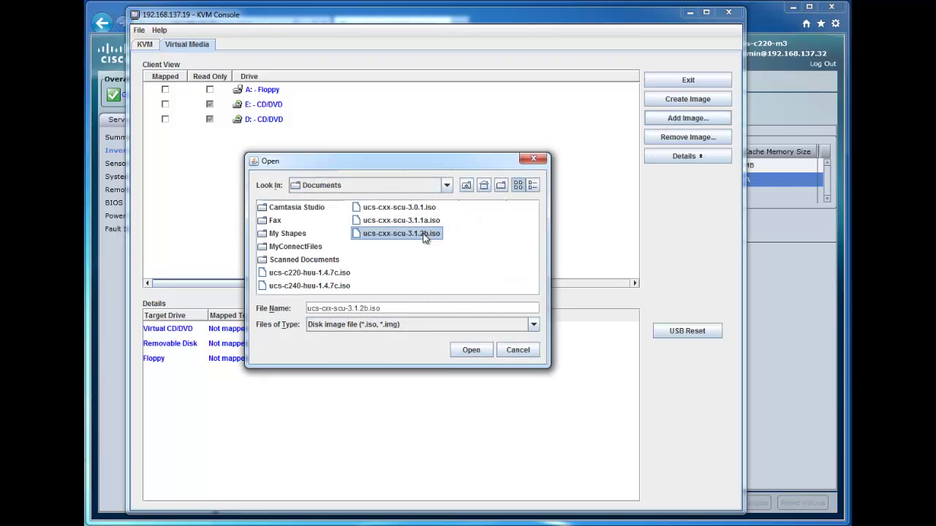
{"action": "left_click", "coordinate": [470, 350]}
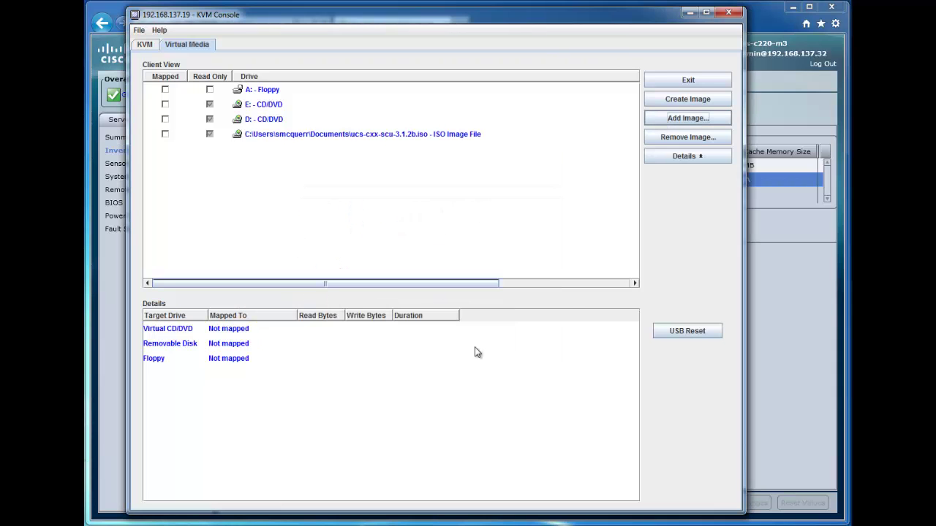
{"action": "left_click", "coordinate": [164, 135]}
{"action": "left_click", "coordinate": [145, 44]}
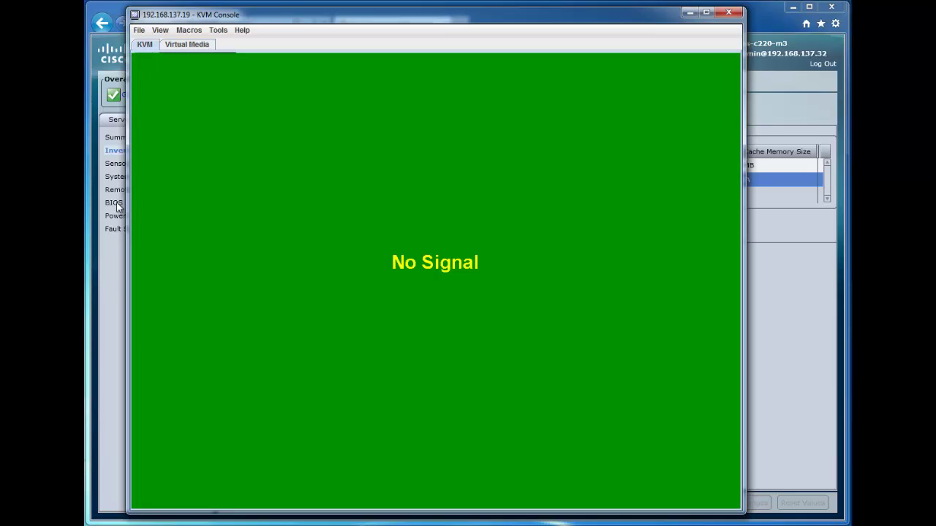
{"action": "left_click", "coordinate": [118, 275]}
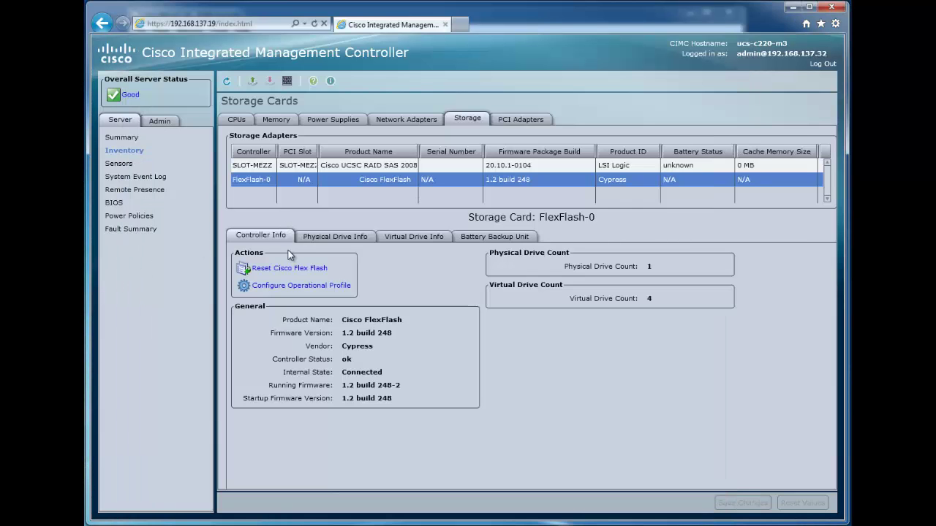
Uncheck SCU, HV, Drivers and HUU in the operational profile, save, and power on the server
{"action": "left_click", "coordinate": [293, 286]}
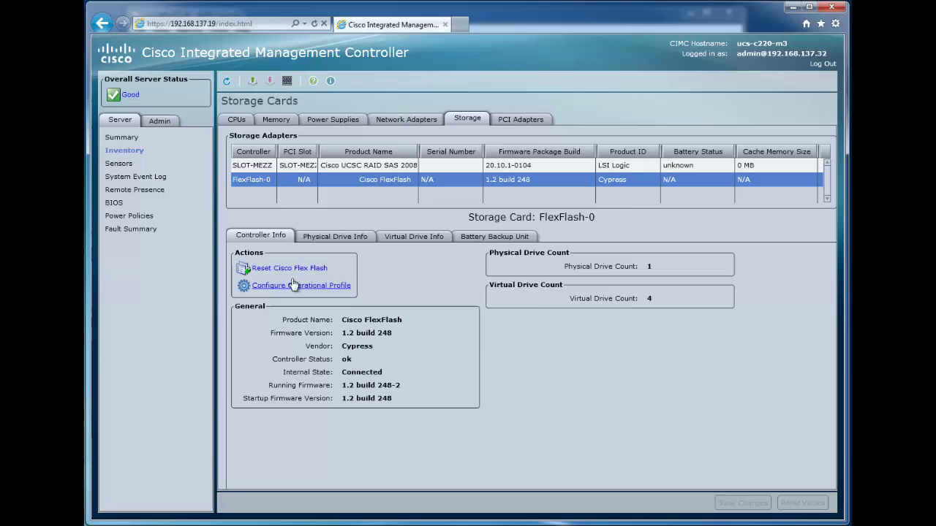
{"action": "left_click", "coordinate": [565, 258]}
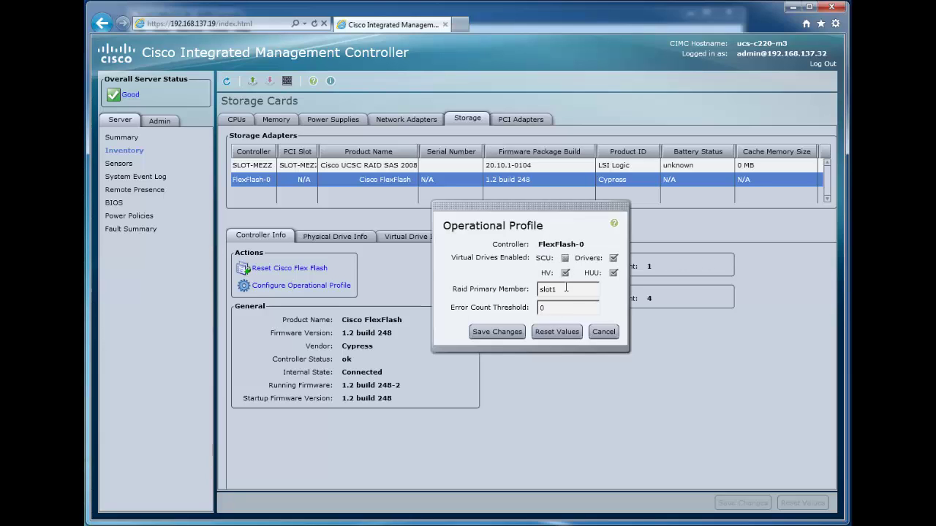
{"action": "left_click", "coordinate": [565, 274]}
{"action": "left_click", "coordinate": [614, 258]}
{"action": "left_click", "coordinate": [613, 273]}
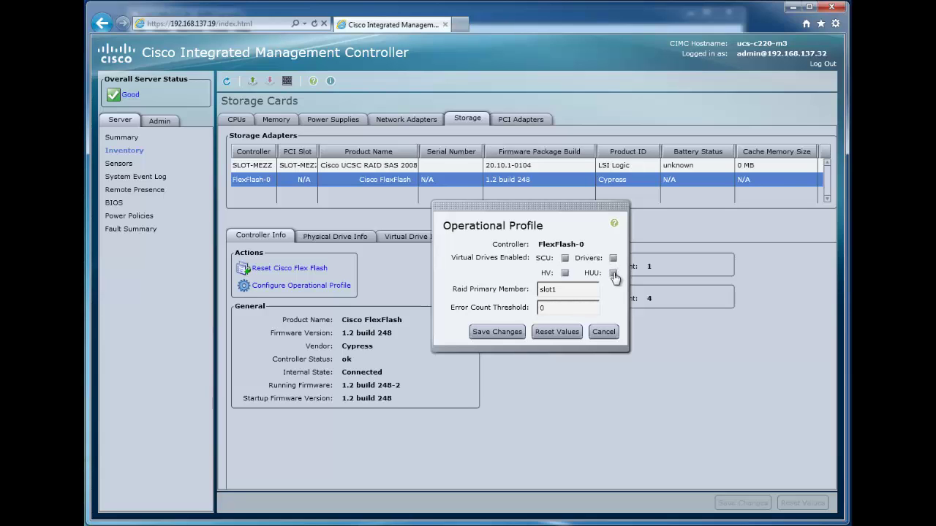
{"action": "left_click", "coordinate": [518, 332]}
{"action": "left_click", "coordinate": [252, 81]}
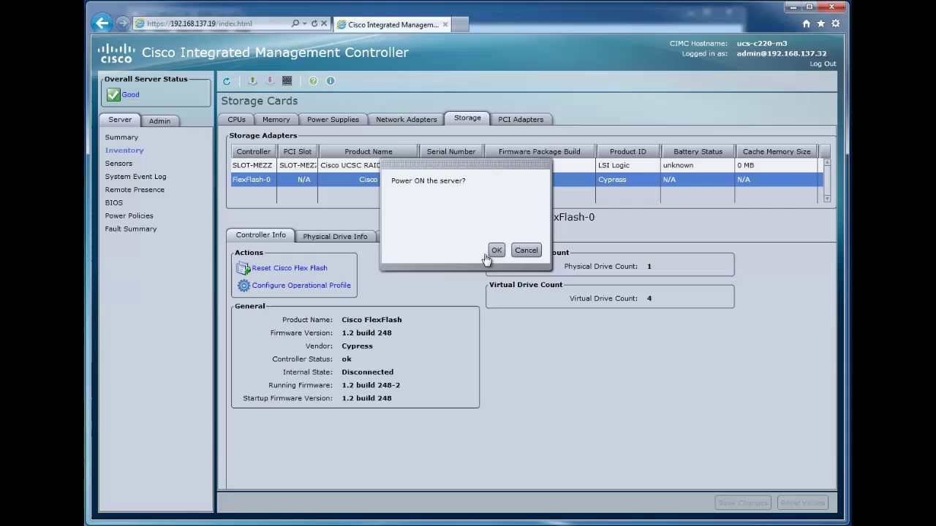
{"action": "left_click", "coordinate": [498, 251]}
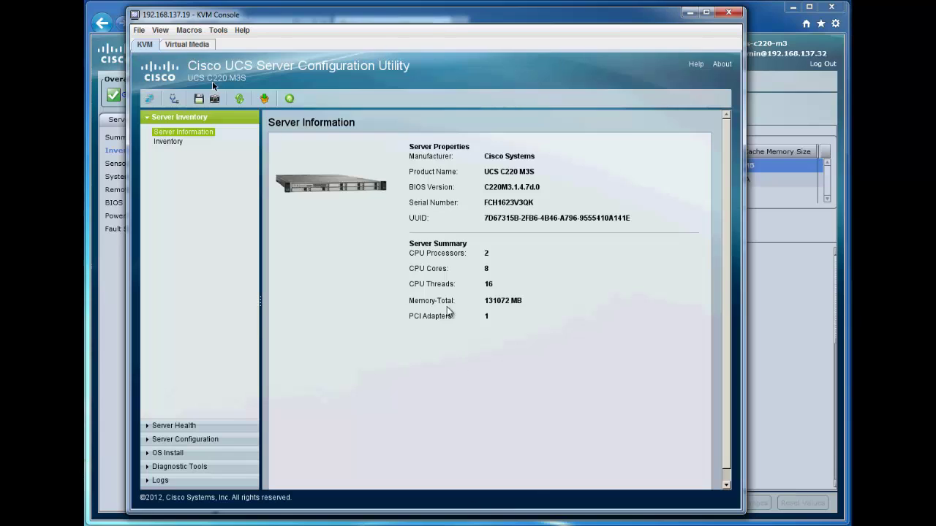
Check the SCU Flex Flash update options, then select the FlexFlash-0 card in CIMC
{"action": "left_click", "coordinate": [265, 98]}
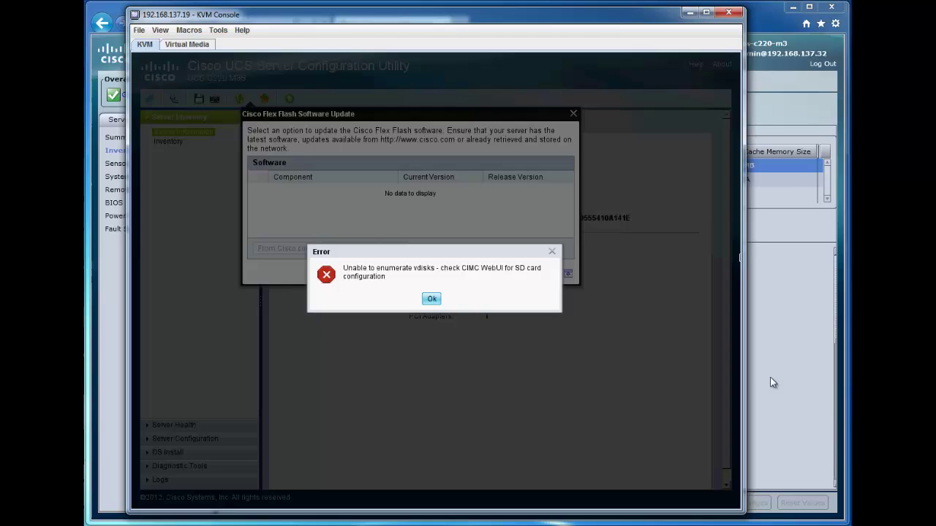
{"action": "left_click", "coordinate": [769, 382]}
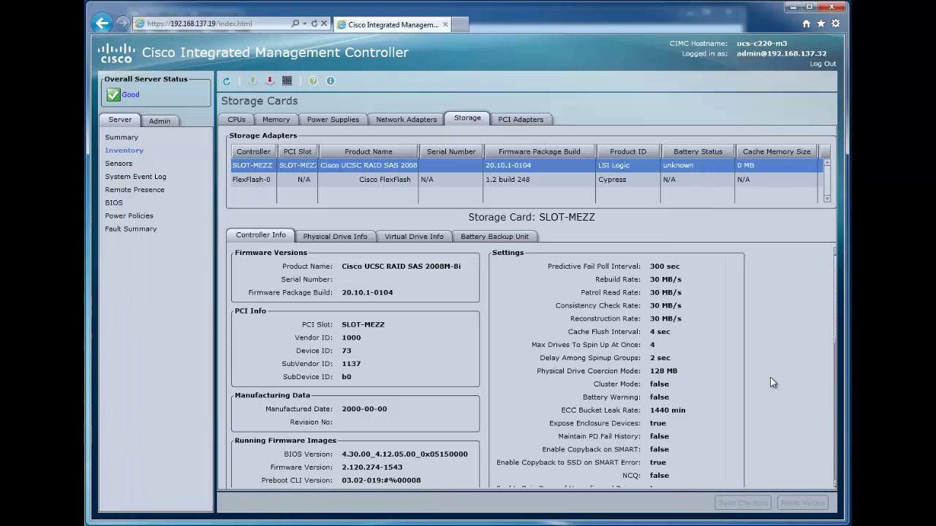
{"action": "left_click", "coordinate": [432, 180]}
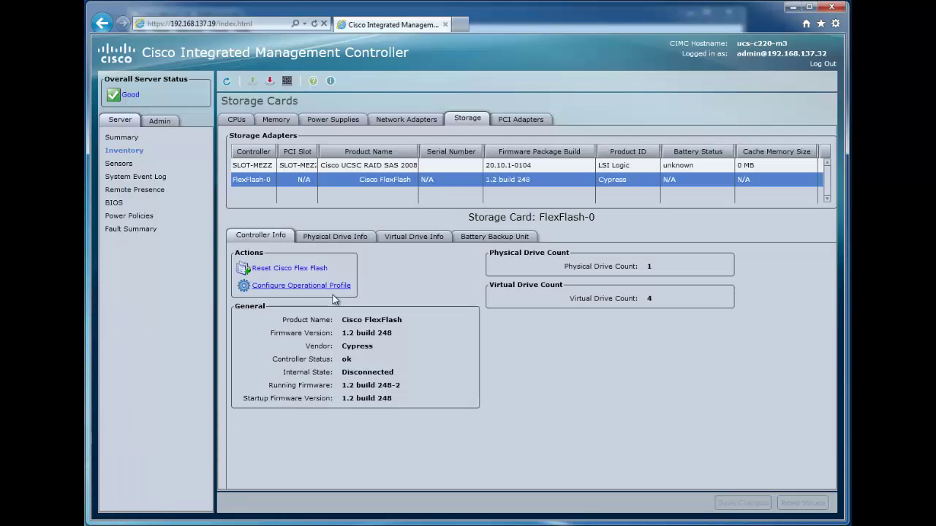
Check SCU, HV, Drivers and HUU in the operational profile, save, and dismiss the vdisk error
{"action": "left_click", "coordinate": [327, 289]}
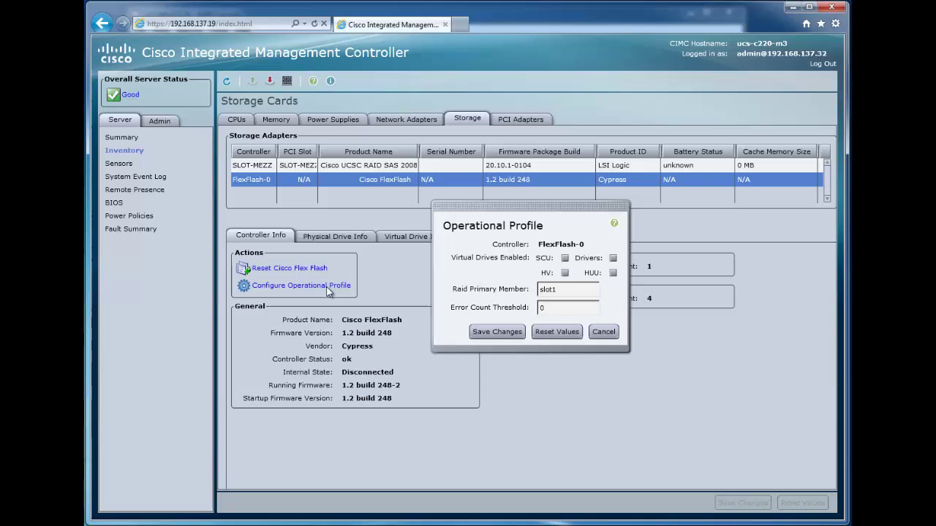
{"action": "left_click", "coordinate": [565, 259]}
{"action": "left_click", "coordinate": [565, 273]}
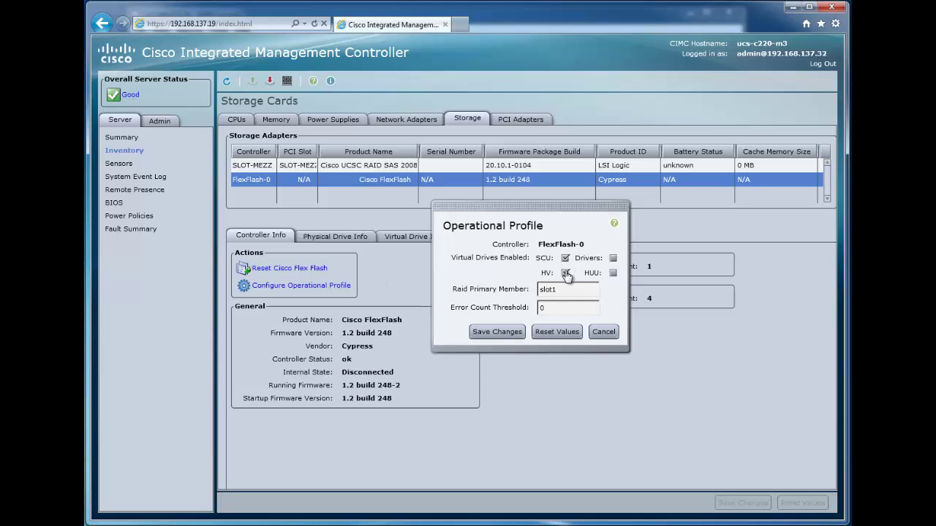
{"action": "left_click", "coordinate": [613, 259]}
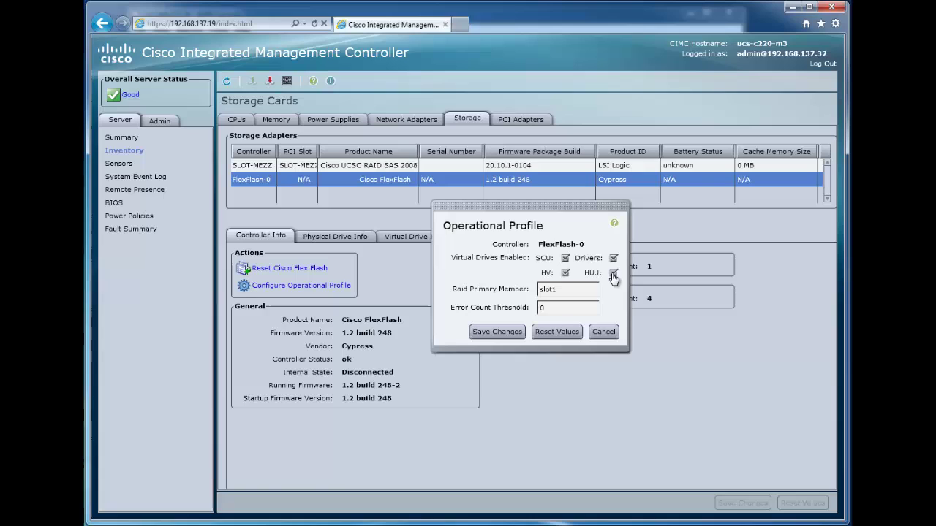
{"action": "left_click", "coordinate": [613, 272]}
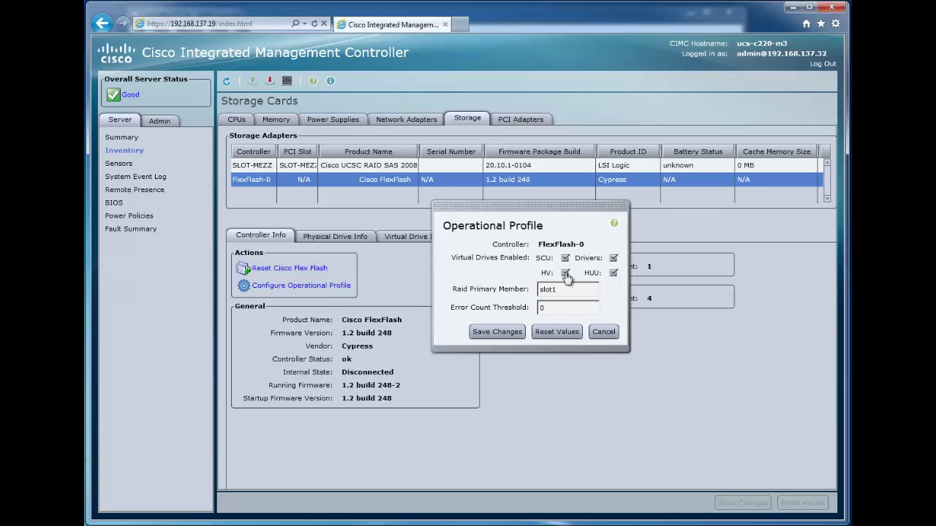
{"action": "left_click", "coordinate": [496, 332]}
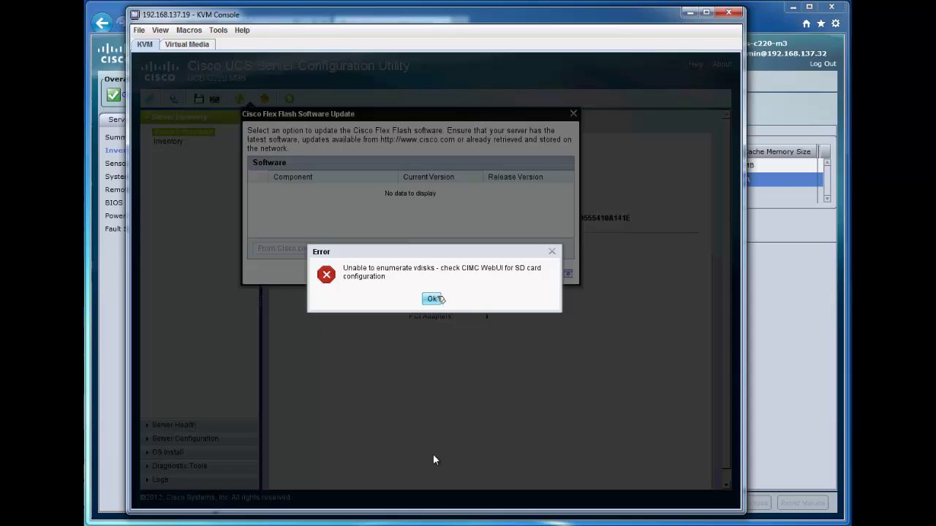
{"action": "left_click", "coordinate": [432, 299]}
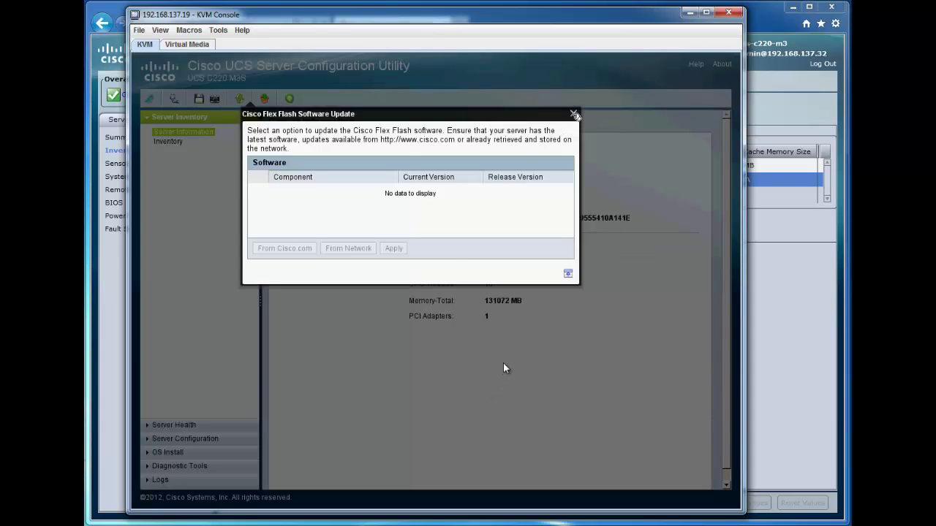
Reopen the Flex Flash software update and recreate the Server Configuration Utility partition
{"action": "left_click", "coordinate": [573, 113]}
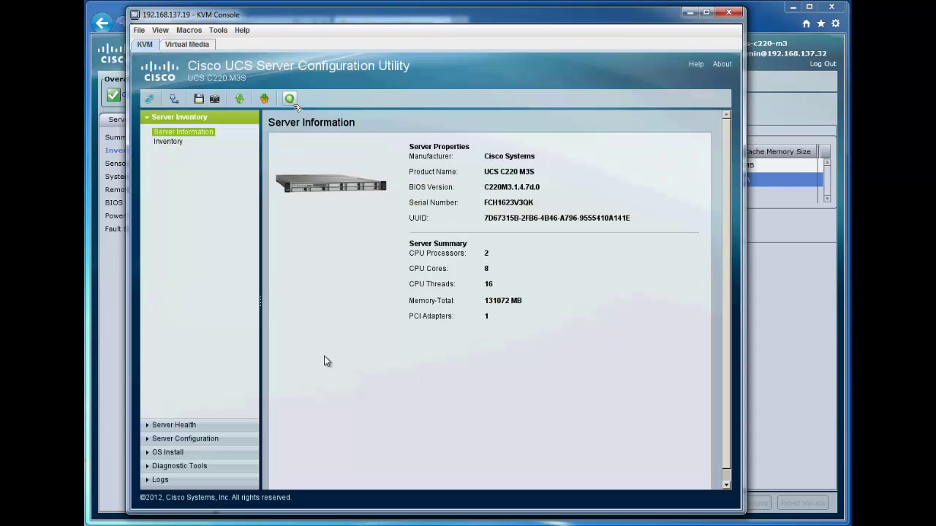
{"action": "left_click", "coordinate": [264, 98]}
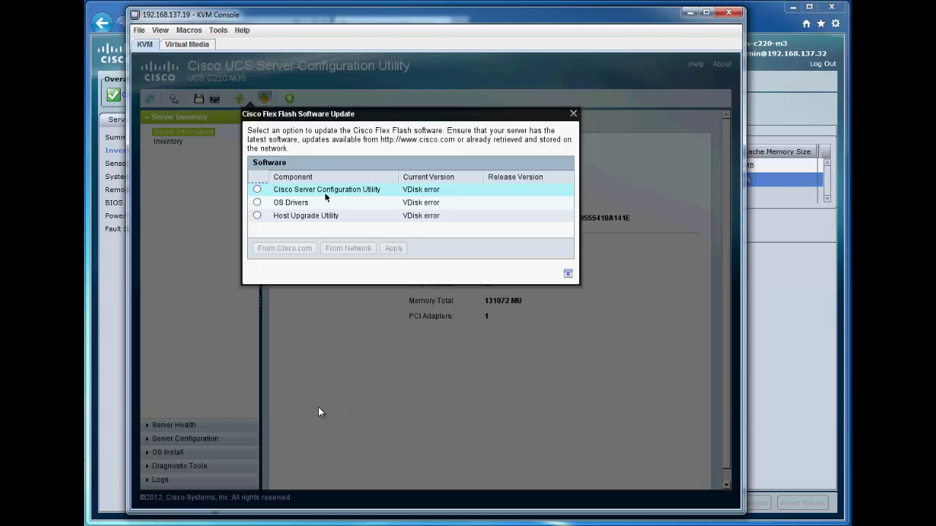
{"action": "left_click", "coordinate": [257, 190]}
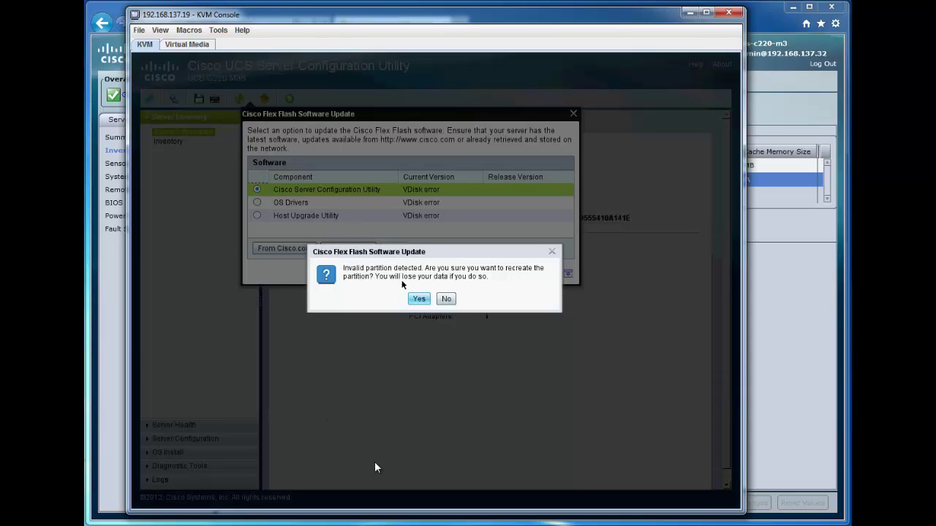
{"action": "left_click", "coordinate": [419, 298]}
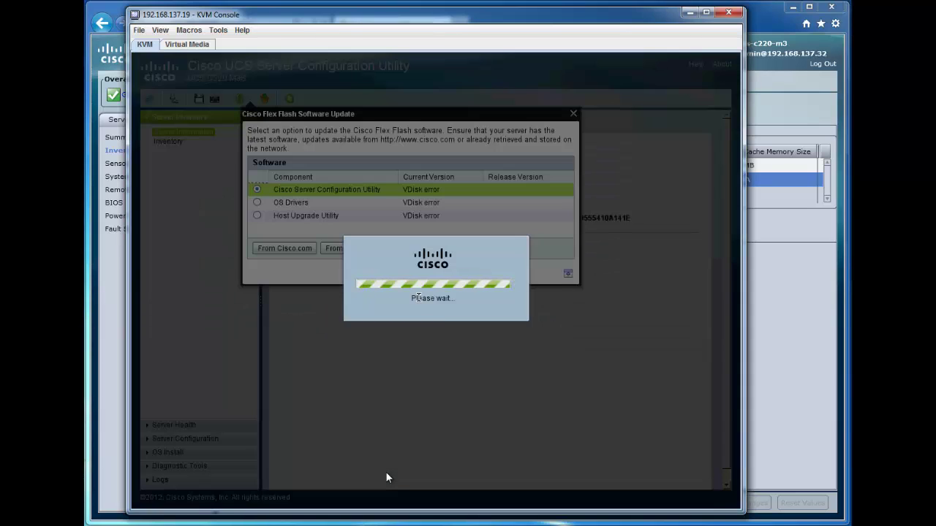
{"action": "left_click", "coordinate": [431, 295]}
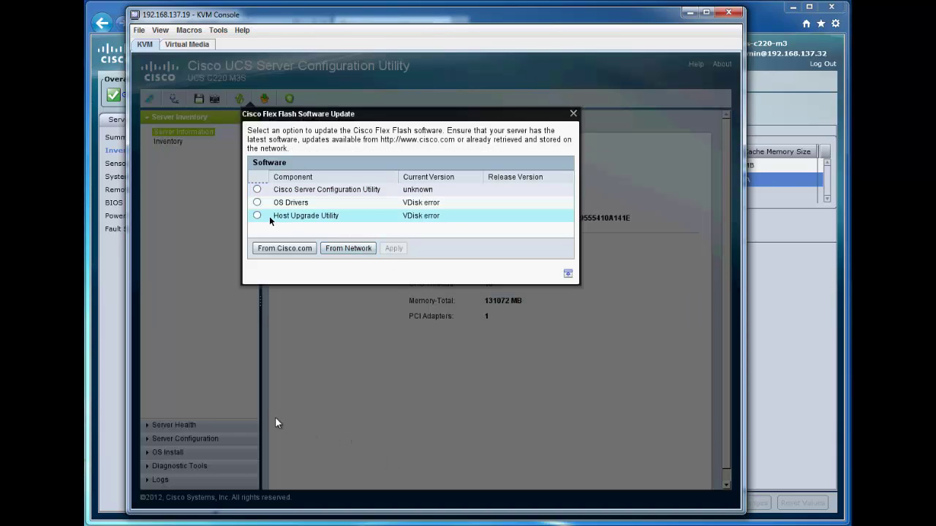
Recreate the OS Drivers and Host Upgrade Utility partitions, acknowledging each success
{"action": "left_click", "coordinate": [257, 203]}
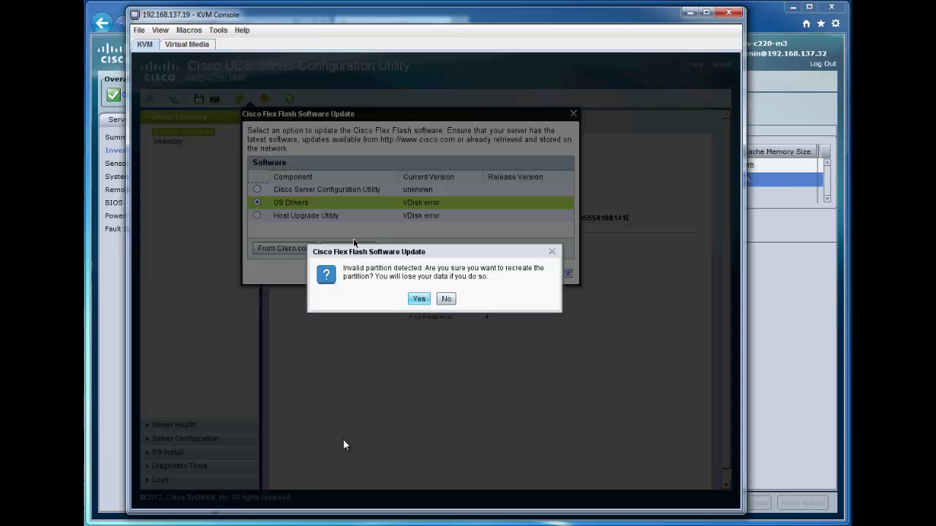
{"action": "left_click", "coordinate": [419, 299]}
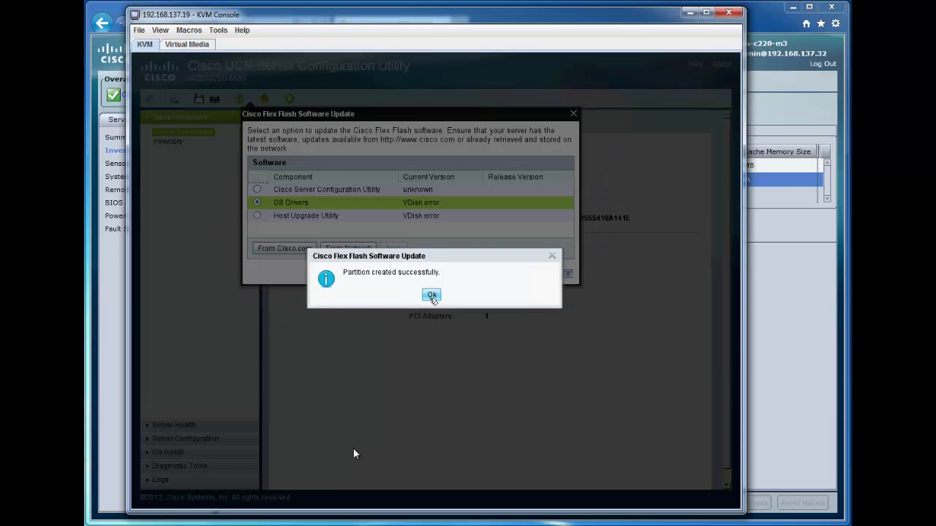
{"action": "left_click", "coordinate": [432, 295]}
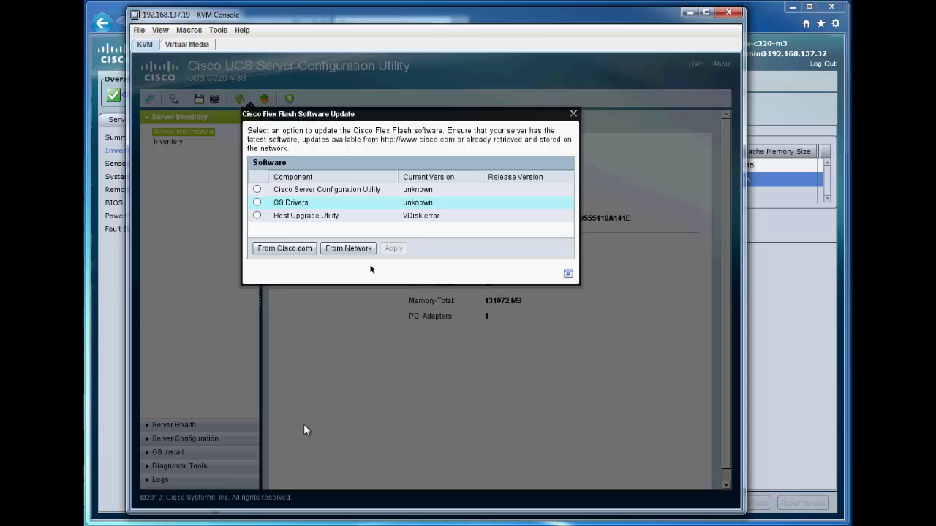
{"action": "left_click", "coordinate": [282, 219]}
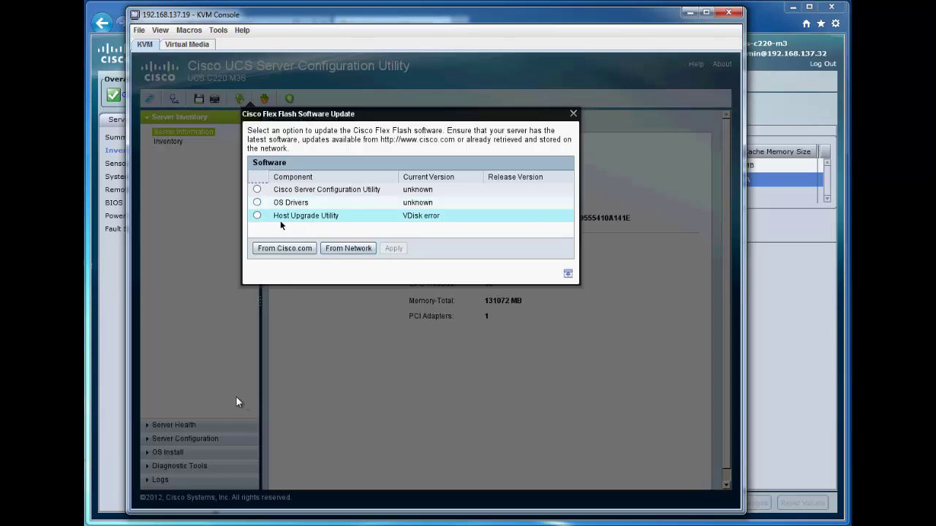
{"action": "left_click", "coordinate": [257, 216]}
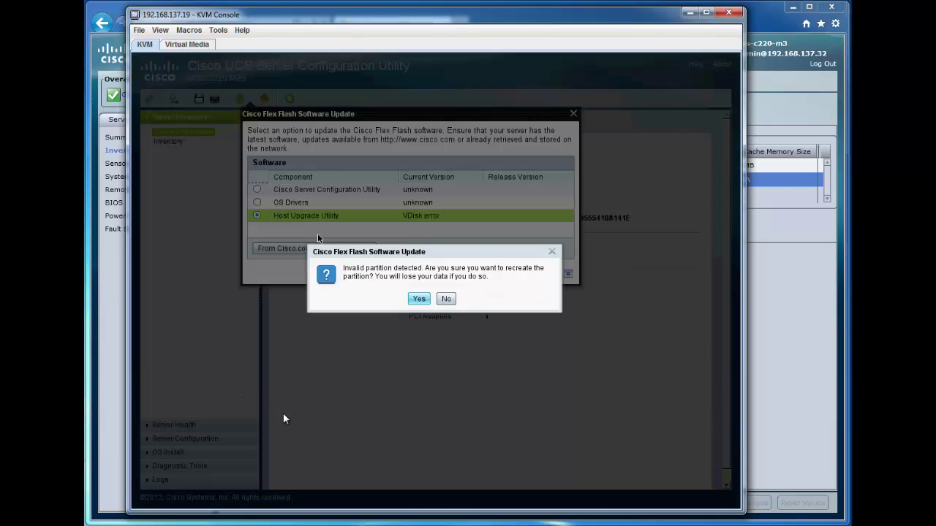
{"action": "left_click", "coordinate": [419, 299]}
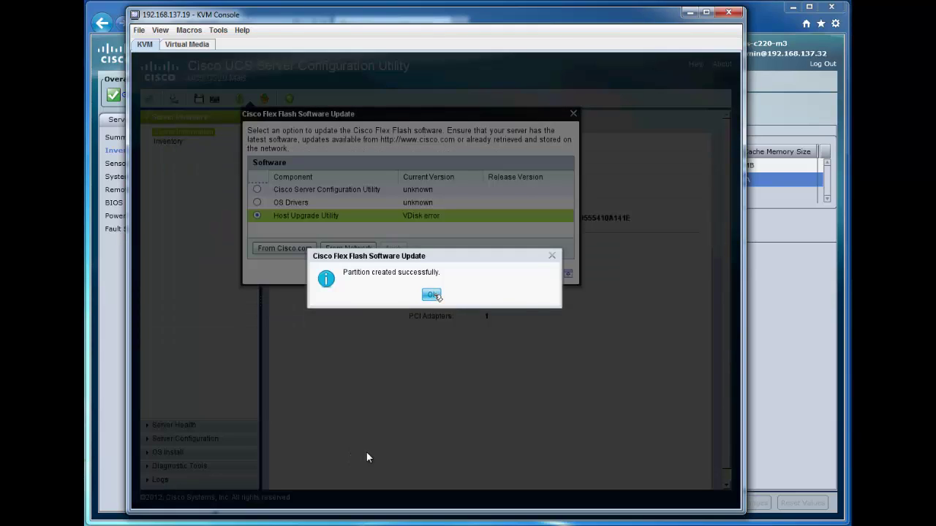
{"action": "left_click", "coordinate": [432, 296]}
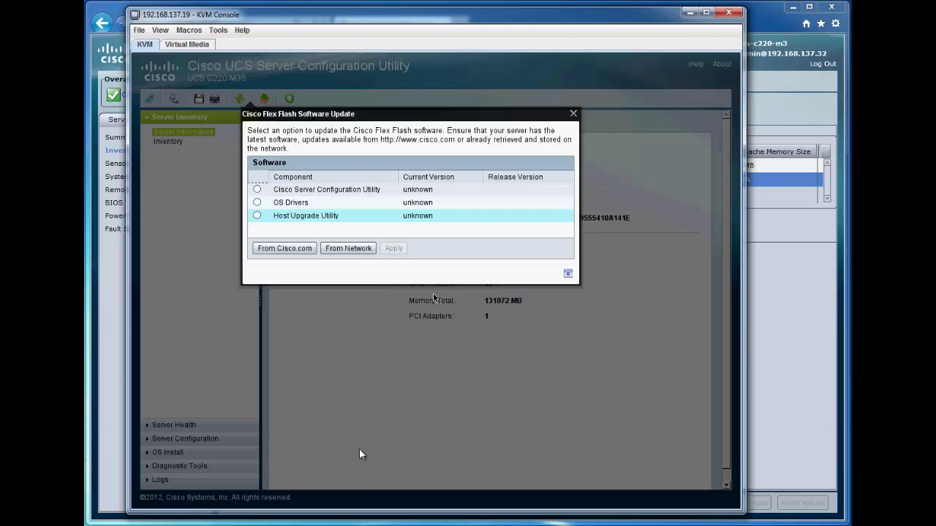
For the Host Upgrade Utility, connect to Cisco.com with the account username and password
{"action": "left_click", "coordinate": [256, 216]}
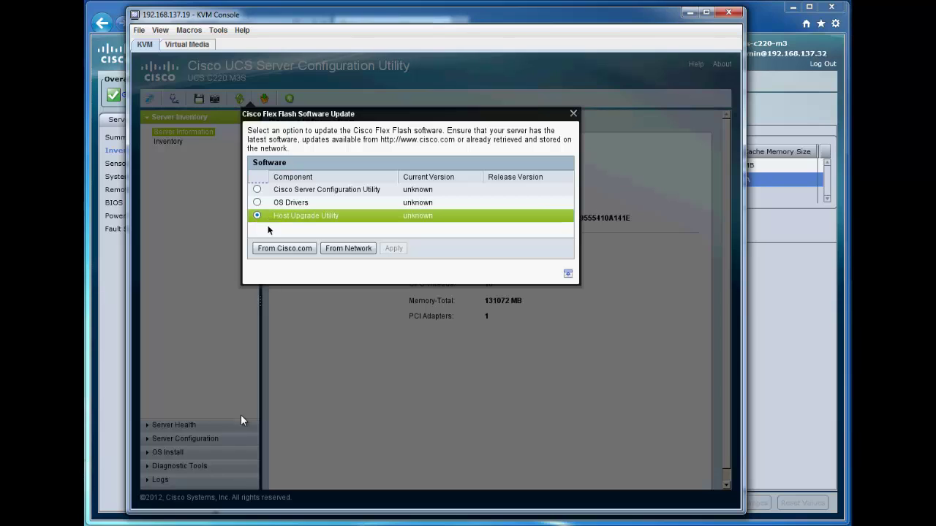
{"action": "left_click", "coordinate": [284, 248]}
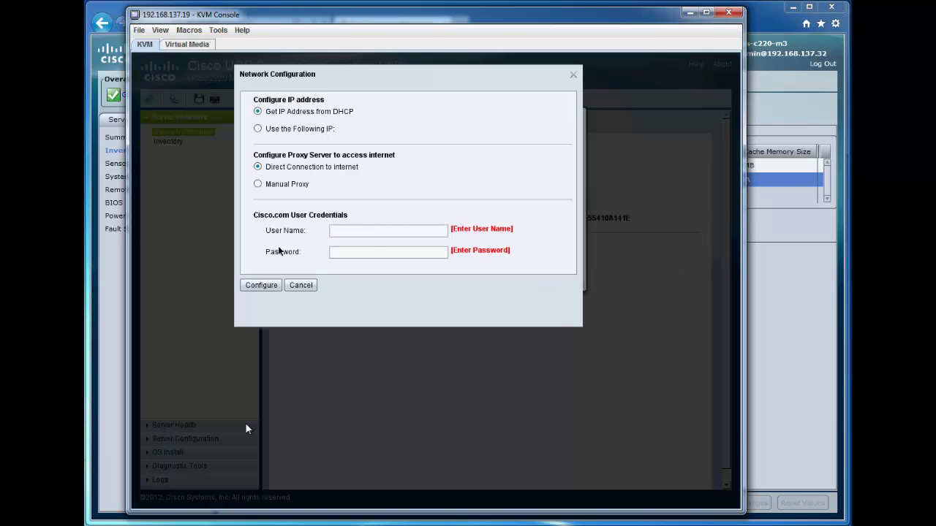
{"action": "key", "text": "Tab"}
{"action": "left_click", "coordinate": [259, 285]}
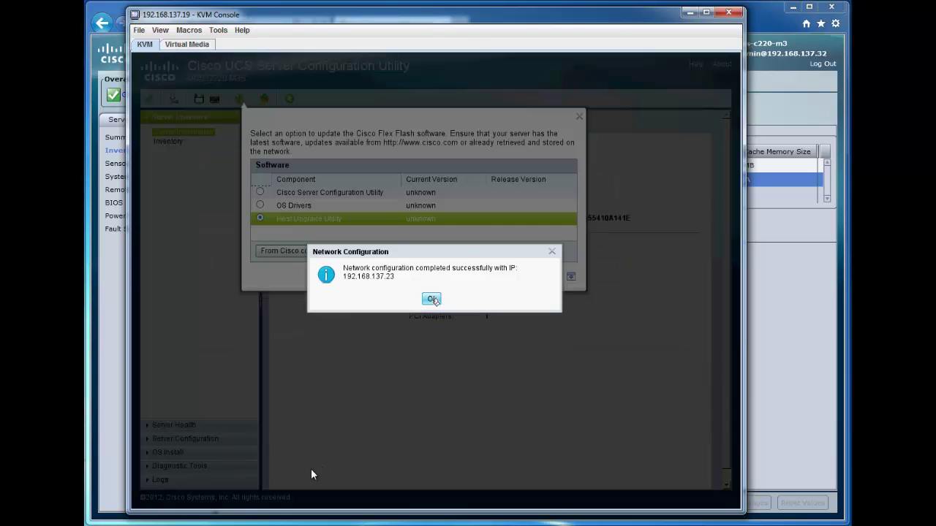
{"action": "left_click", "coordinate": [432, 299]}
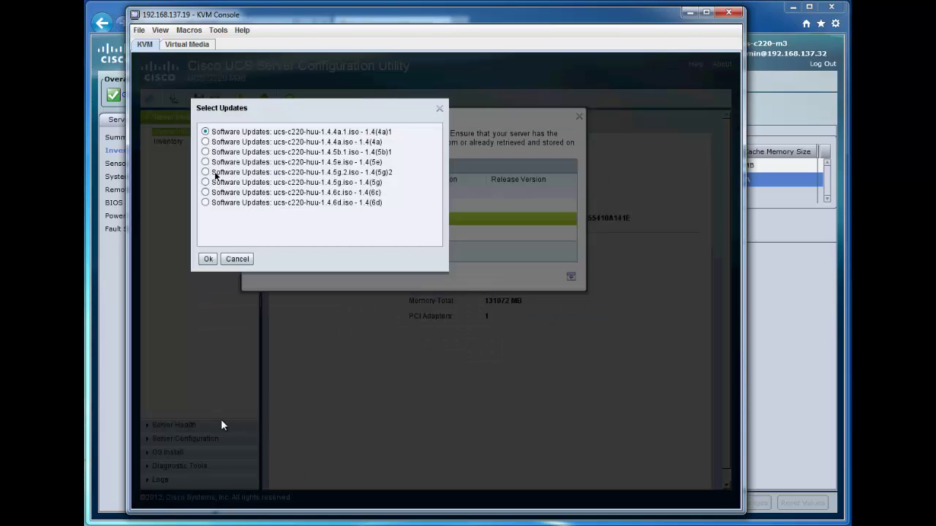
Choose the 1.4(6d) Host Upgrade Utility image and apply the update
{"action": "left_click", "coordinate": [207, 202]}
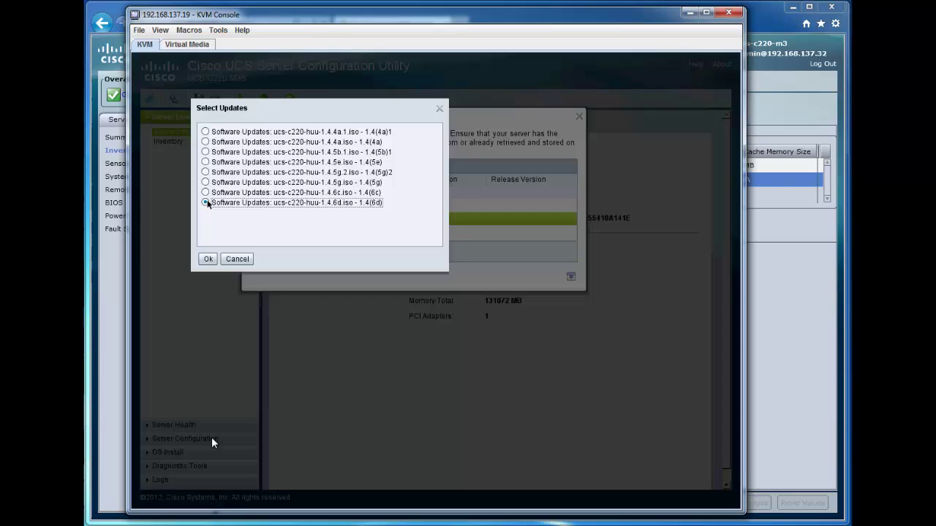
{"action": "left_click", "coordinate": [209, 257]}
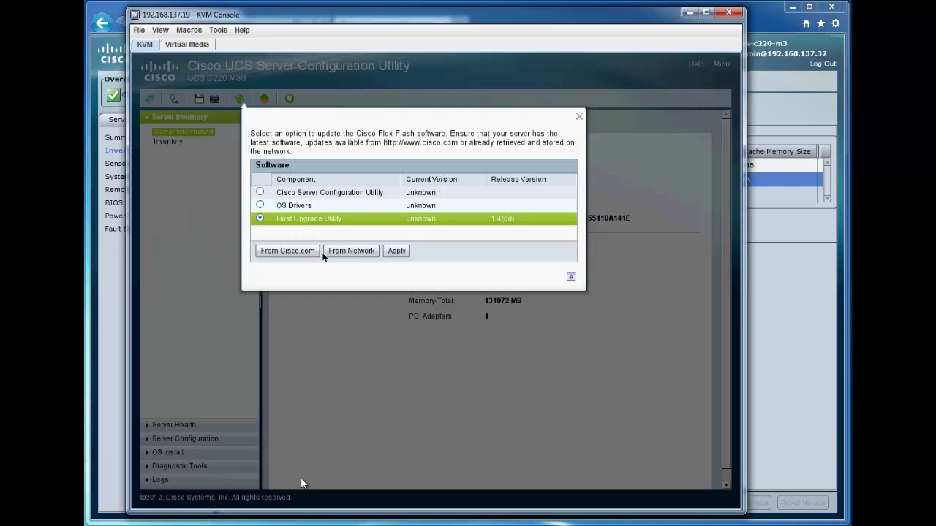
{"action": "left_click", "coordinate": [352, 476]}
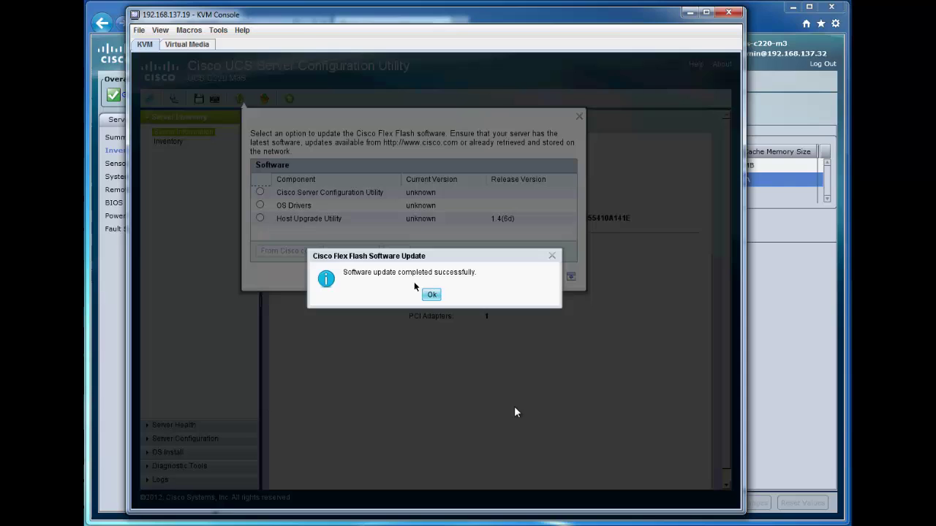
{"action": "left_click", "coordinate": [431, 294]}
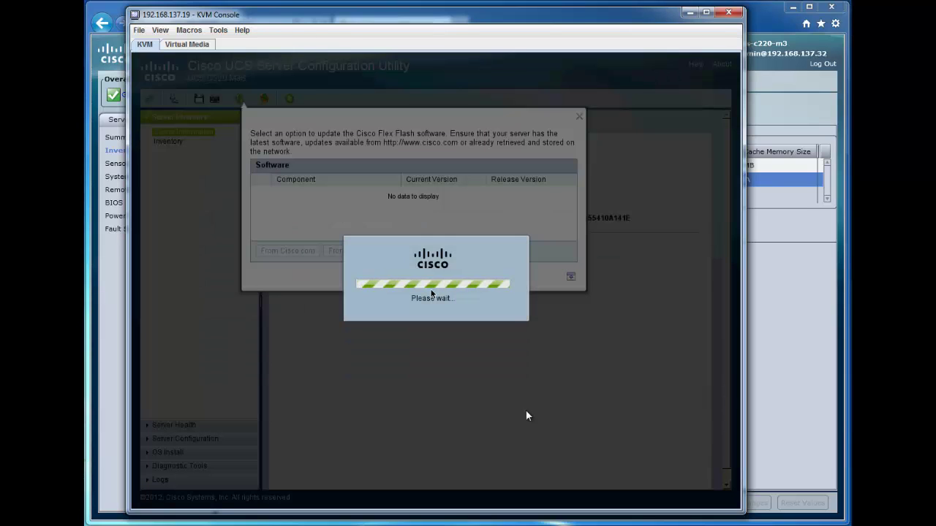